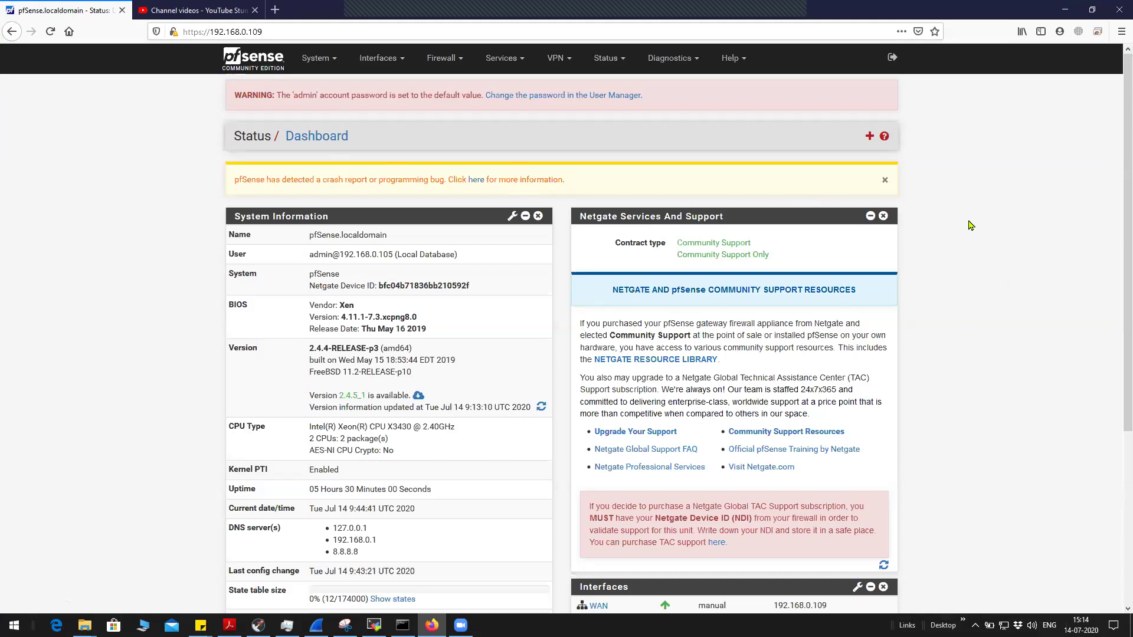
Step: Go to System > Package Manager > Available Packages and enter 'quagga' as the search term
click(319, 60)
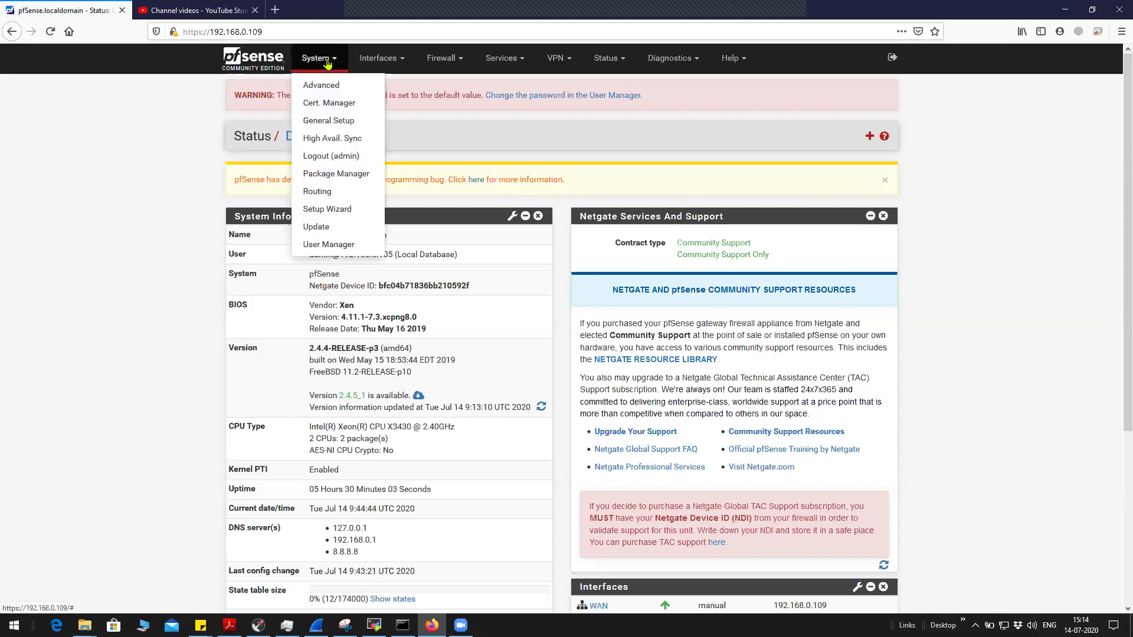
click(336, 174)
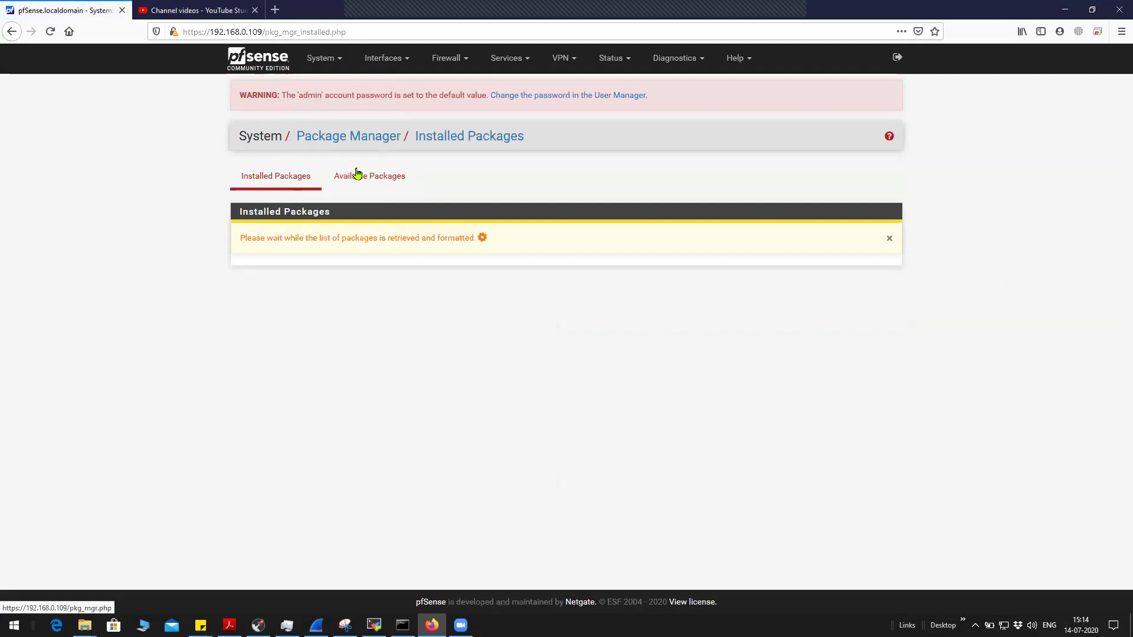
click(369, 175)
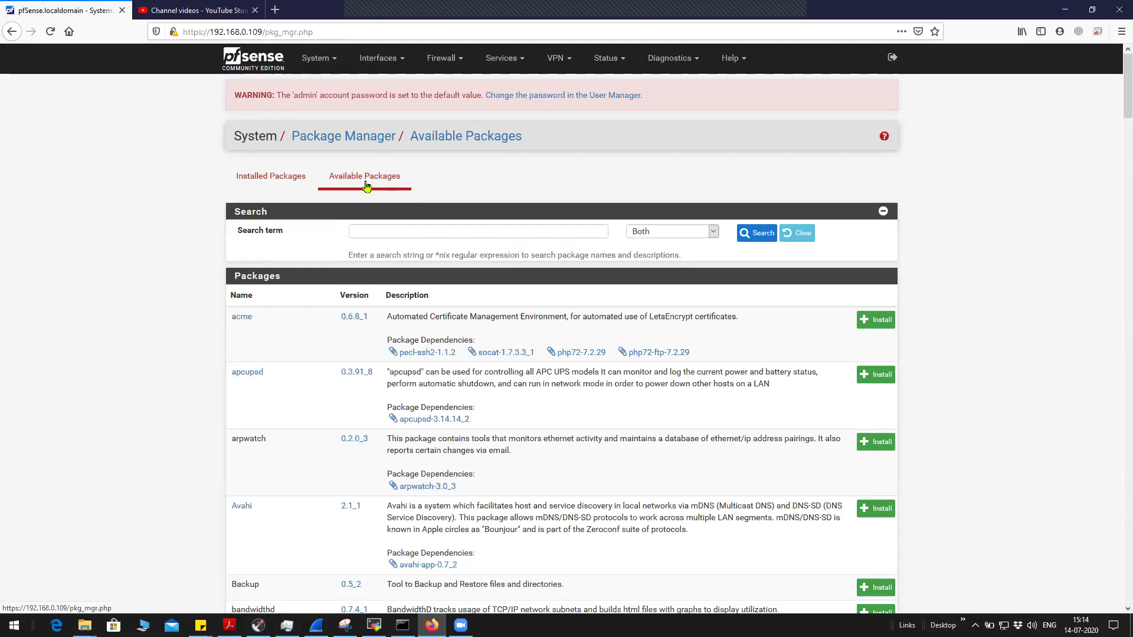
click(383, 233)
text(quagga)
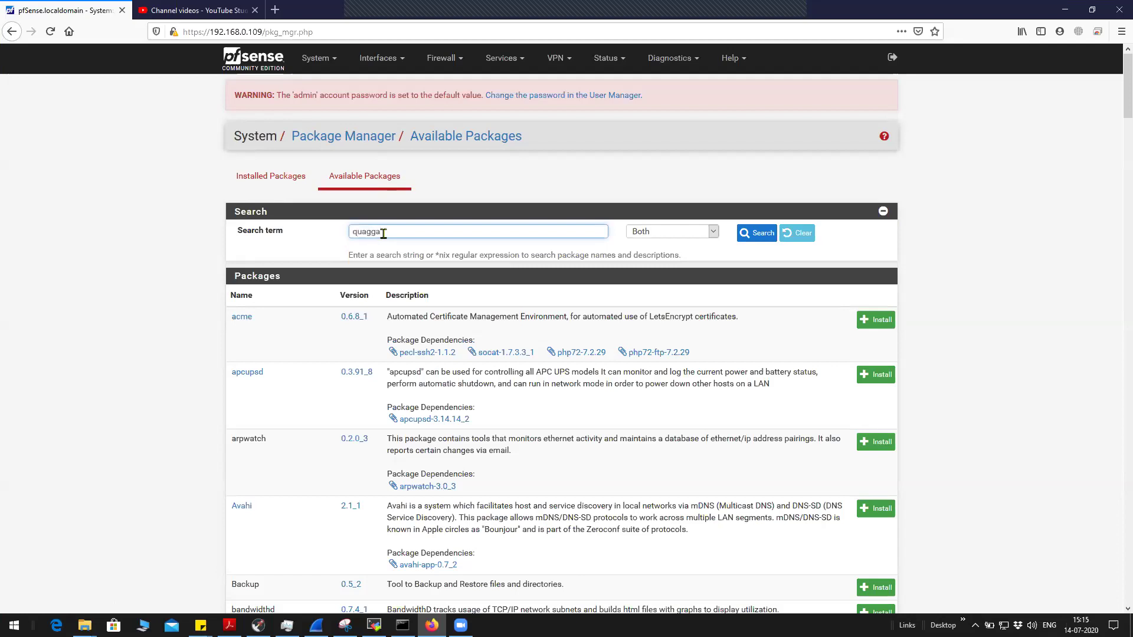
Step: Run the quagga search and read the frr and Quagga_OSPF names and conflict descriptions
key(Return)
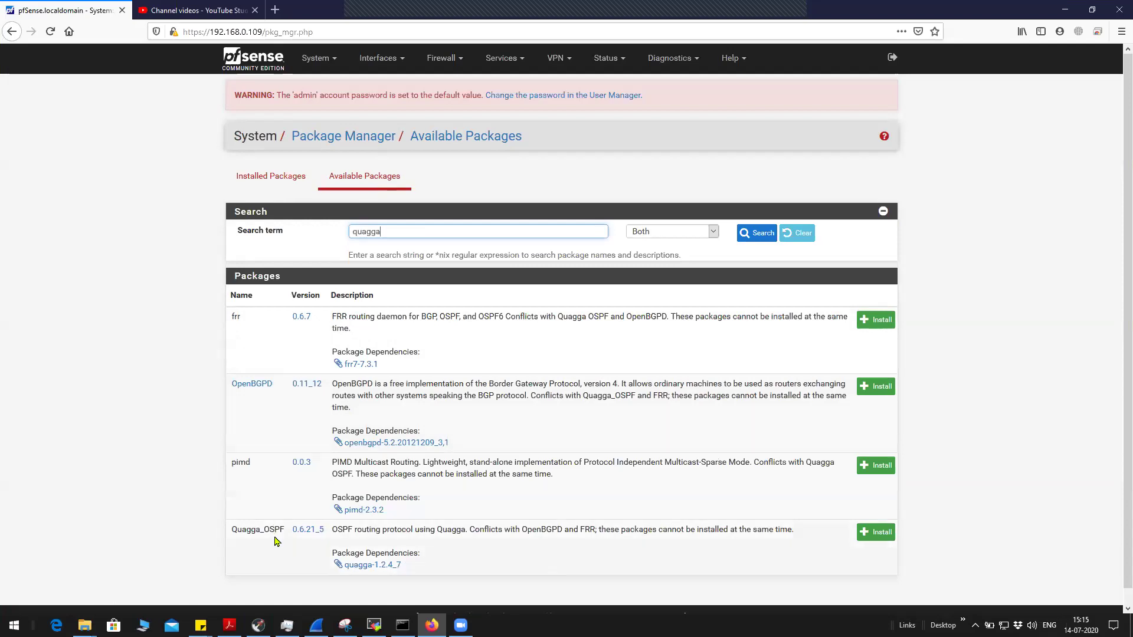
drag(284, 531, 233, 532)
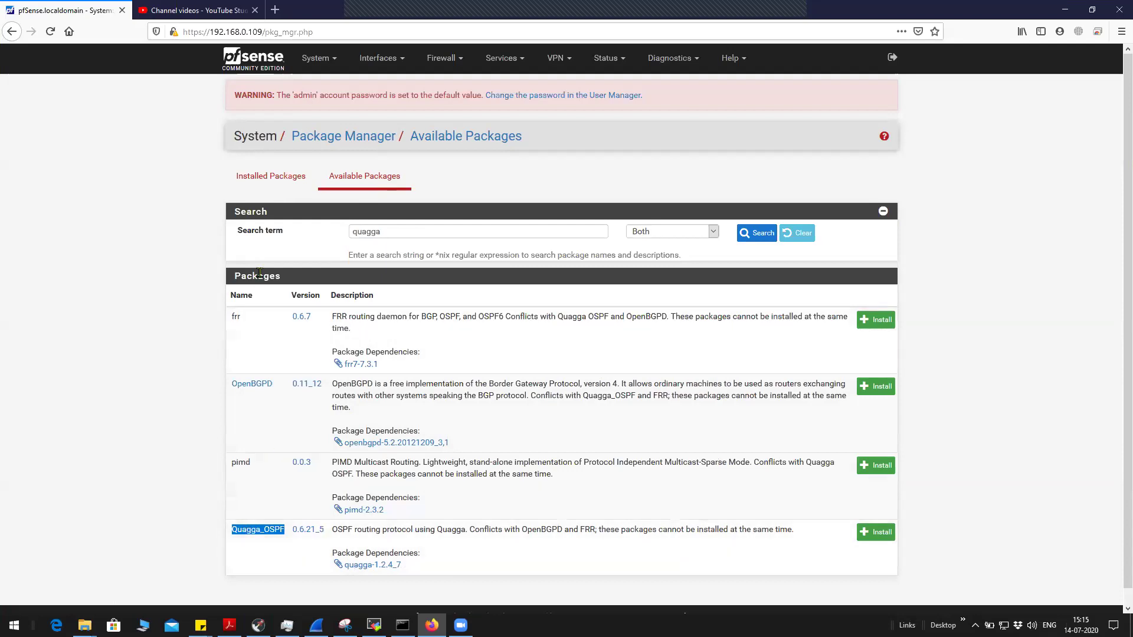
double_click(235, 318)
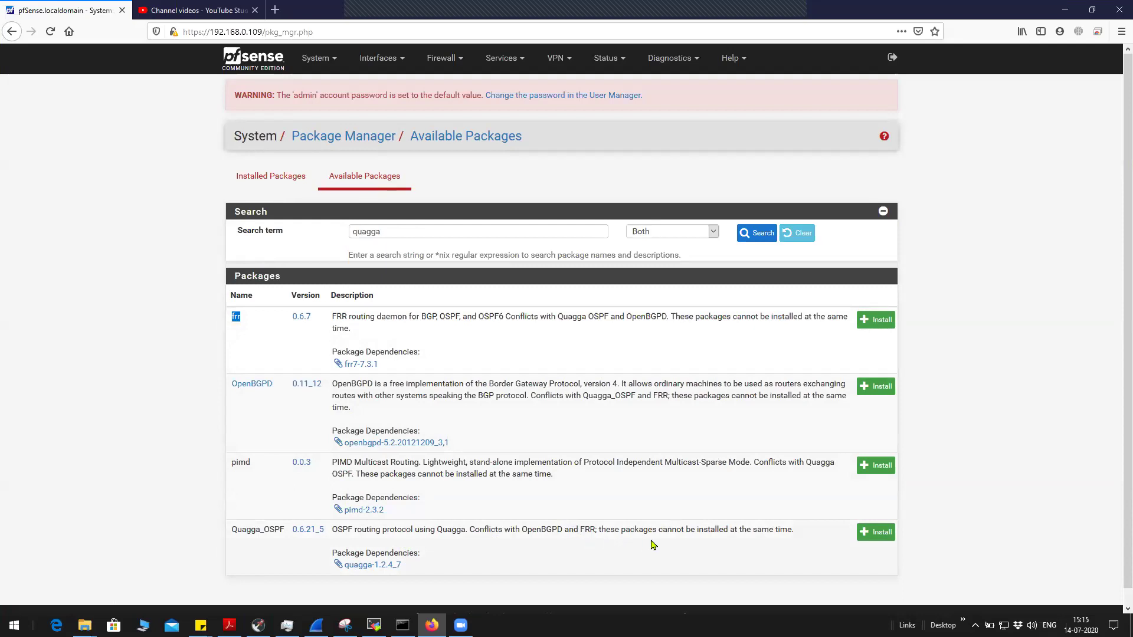
drag(832, 535, 333, 531)
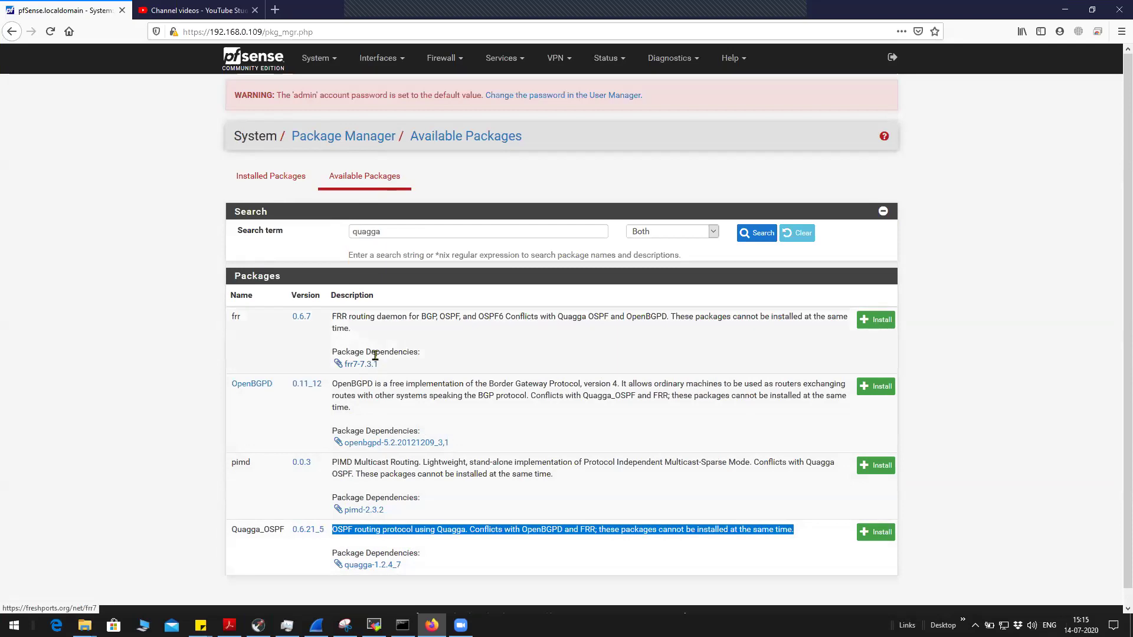
click(334, 324)
drag(332, 319, 668, 318)
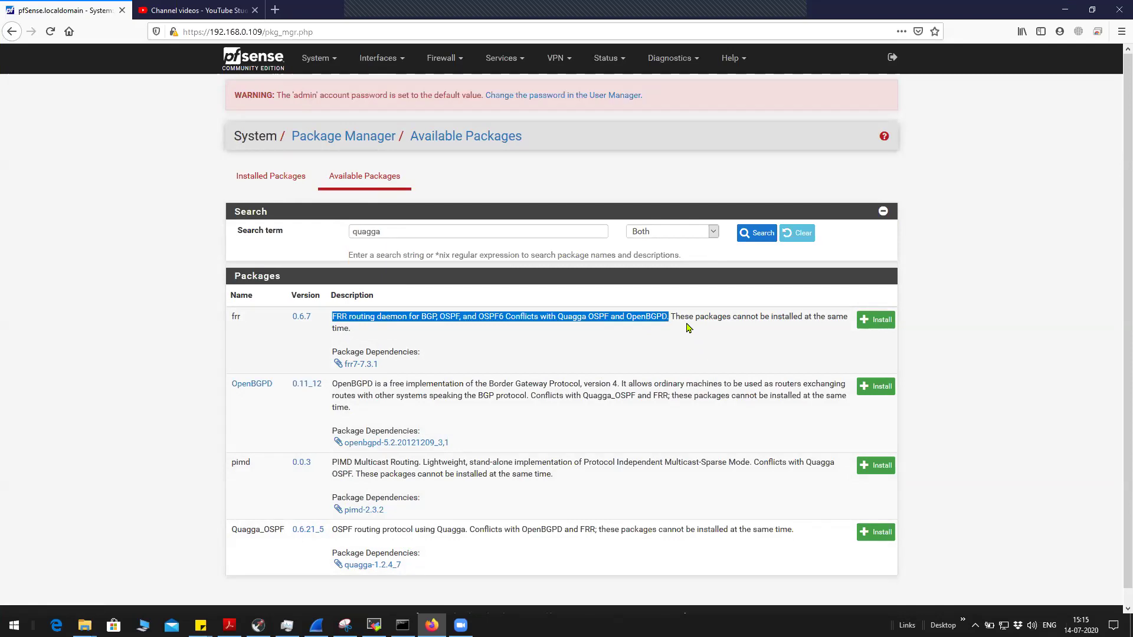
click(677, 341)
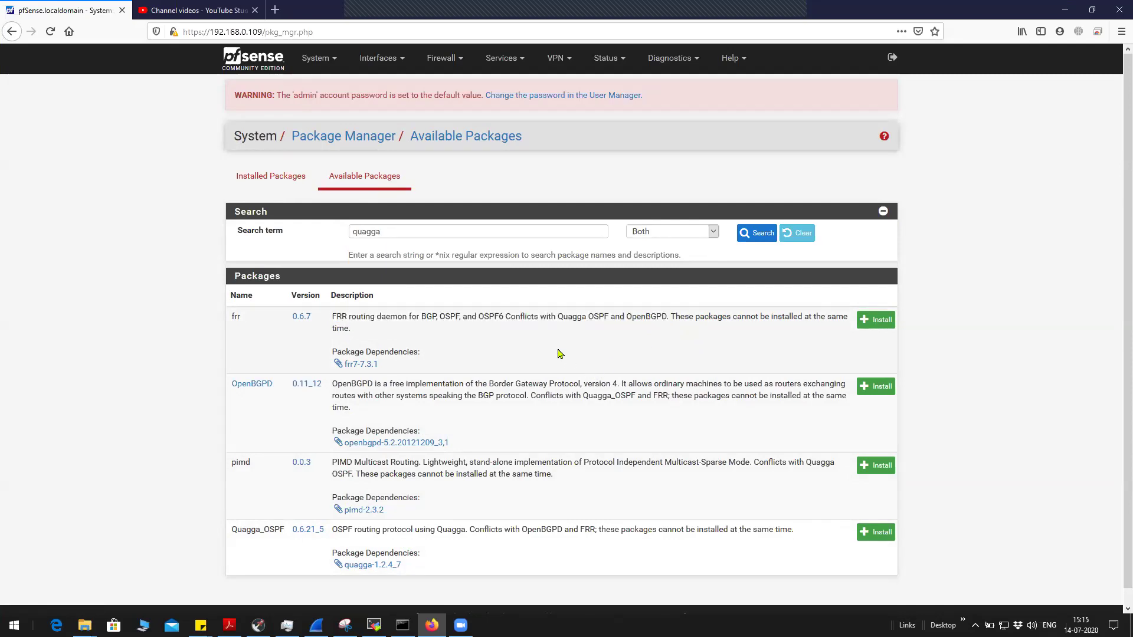
scroll(557, 353, down, 1)
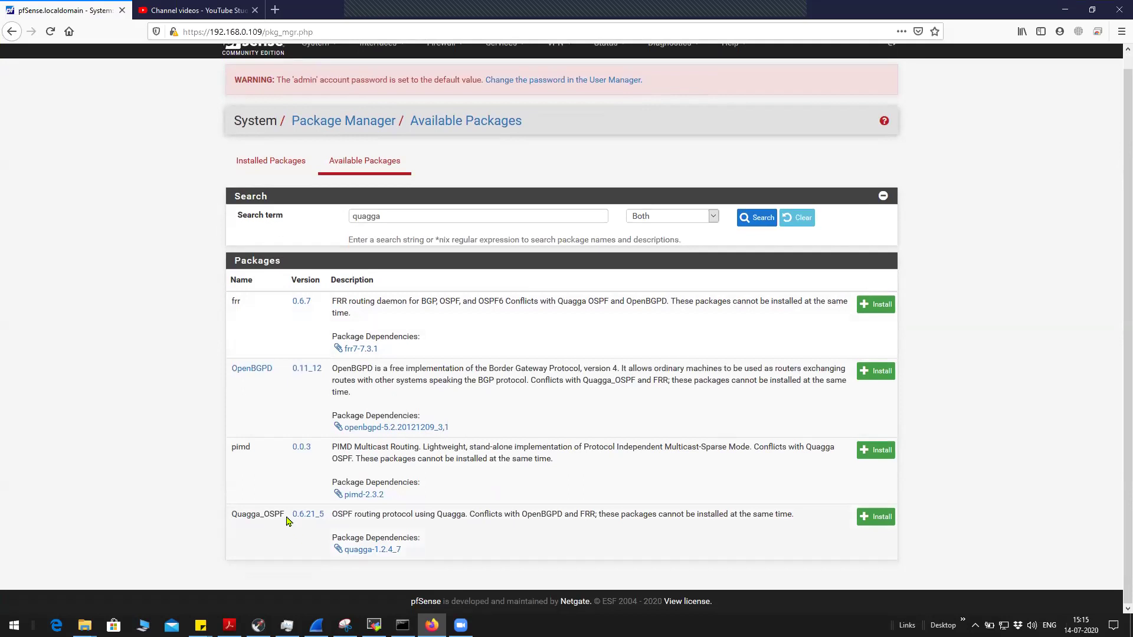
drag(285, 515, 232, 518)
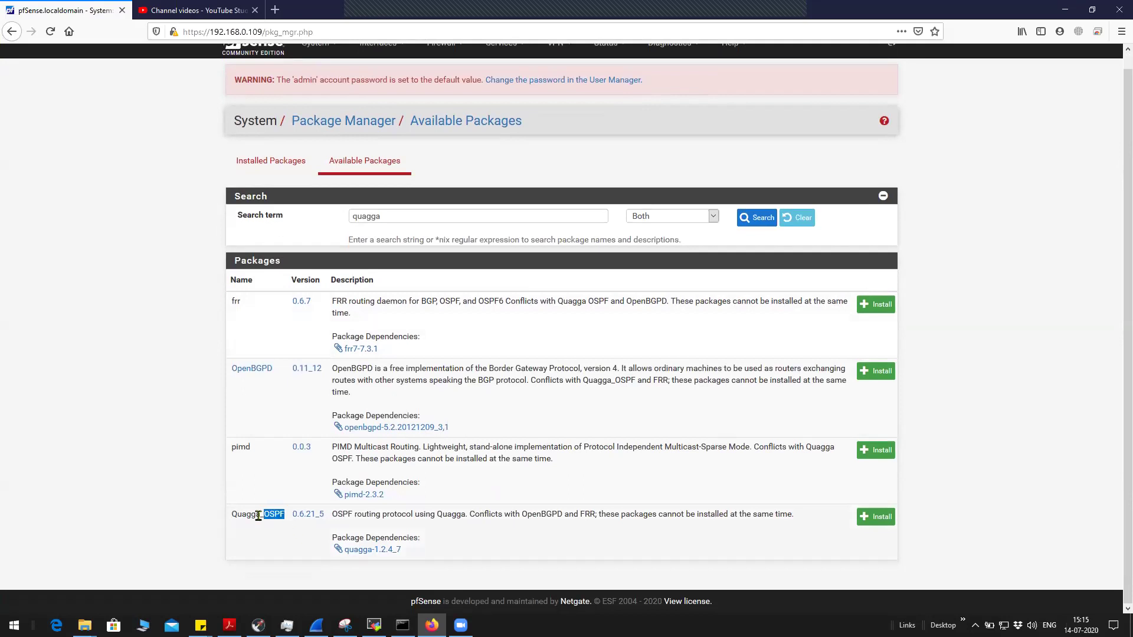
Step: Install and confirm the Quagga_OSPF package, waiting until the log reports Success
click(544, 527)
click(875, 517)
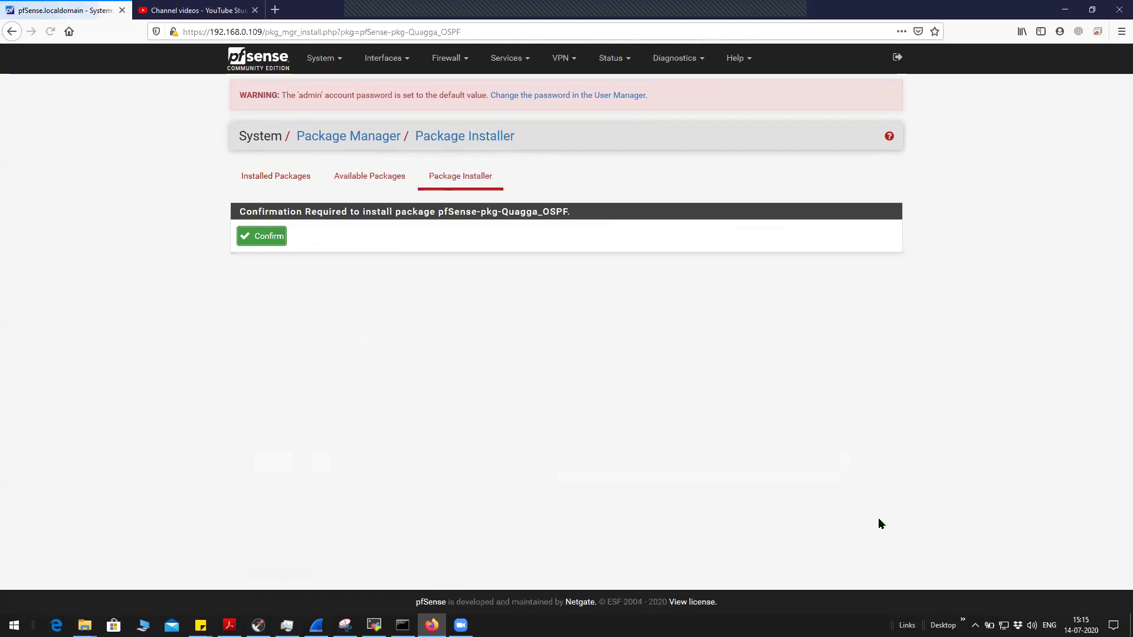
click(278, 244)
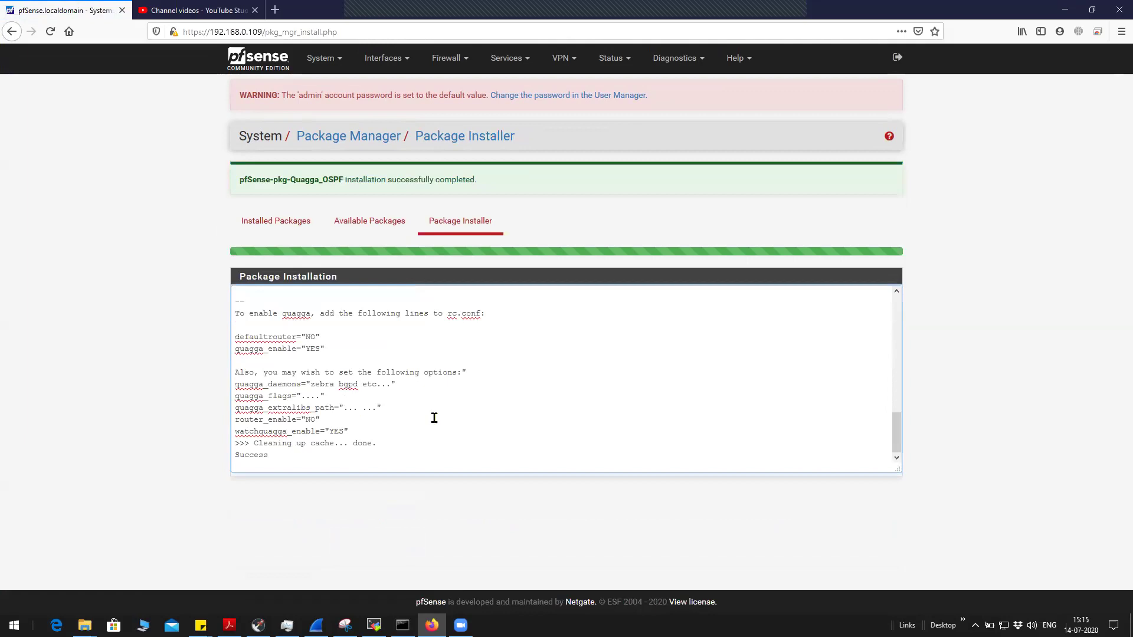
double_click(268, 456)
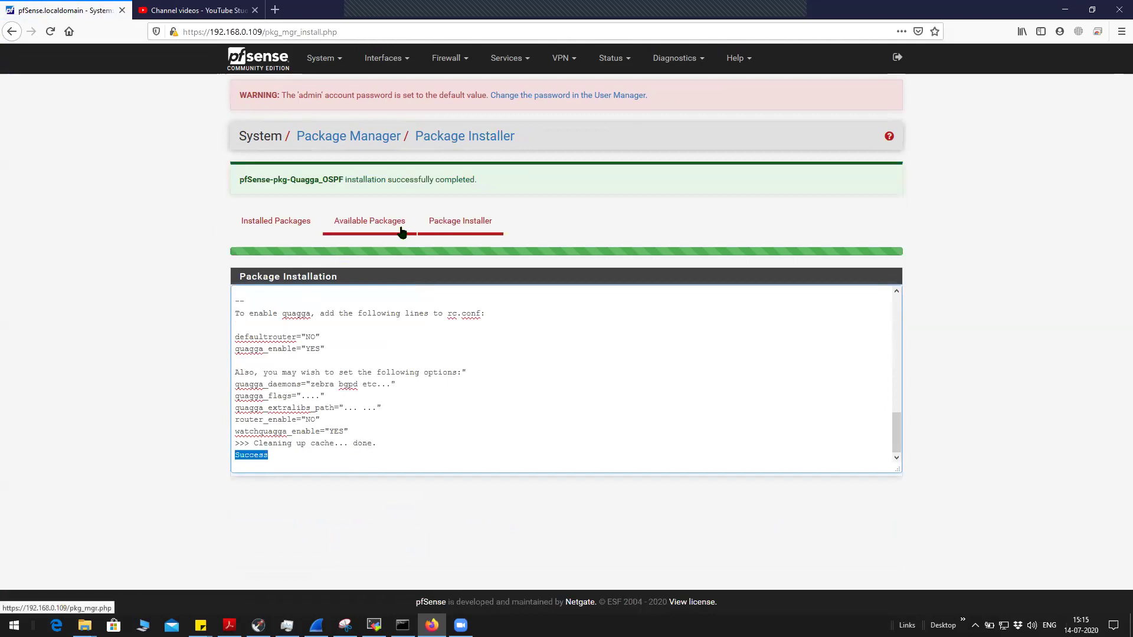
Step: Switch to Installed Packages and review the Quagga_OSPF 0.6.21_5 entry and description
click(293, 222)
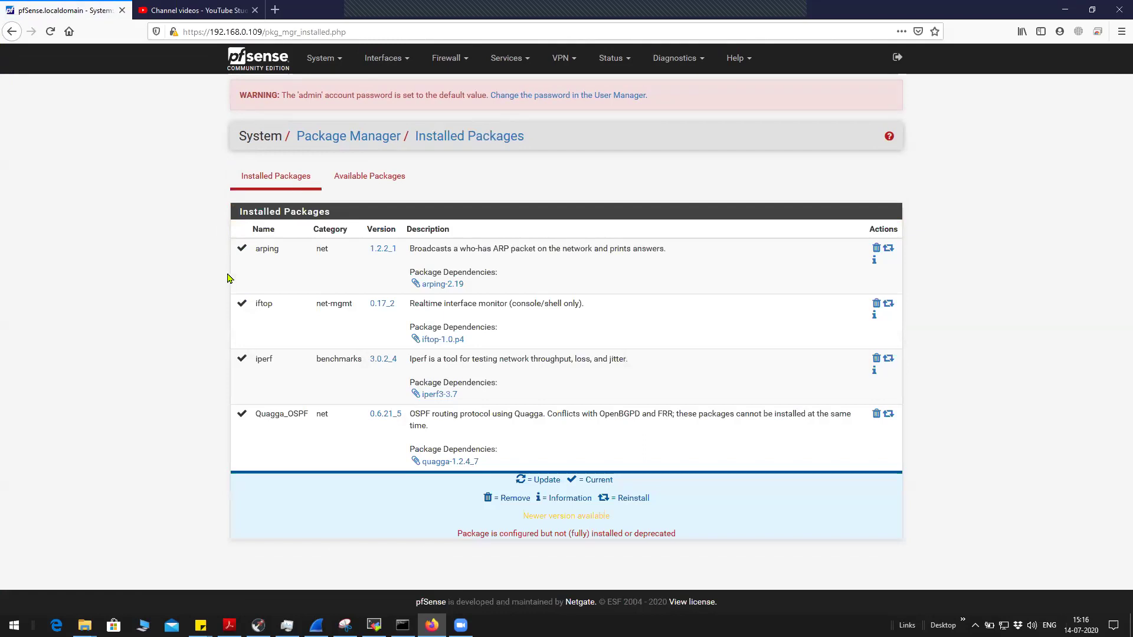
drag(310, 416, 256, 417)
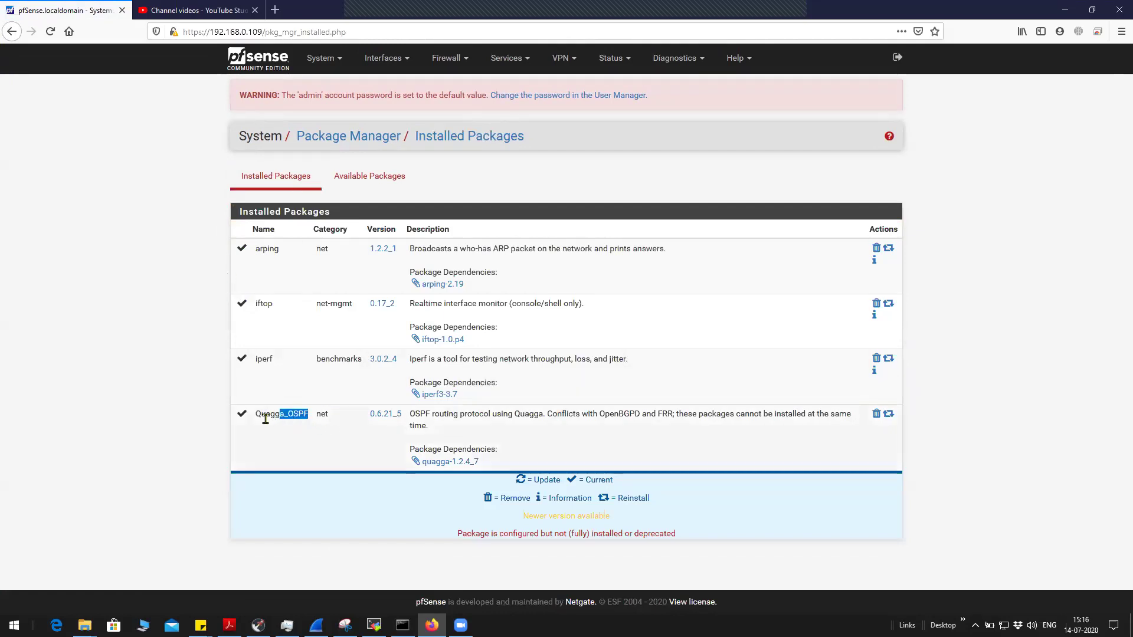
click(565, 441)
drag(409, 414, 538, 420)
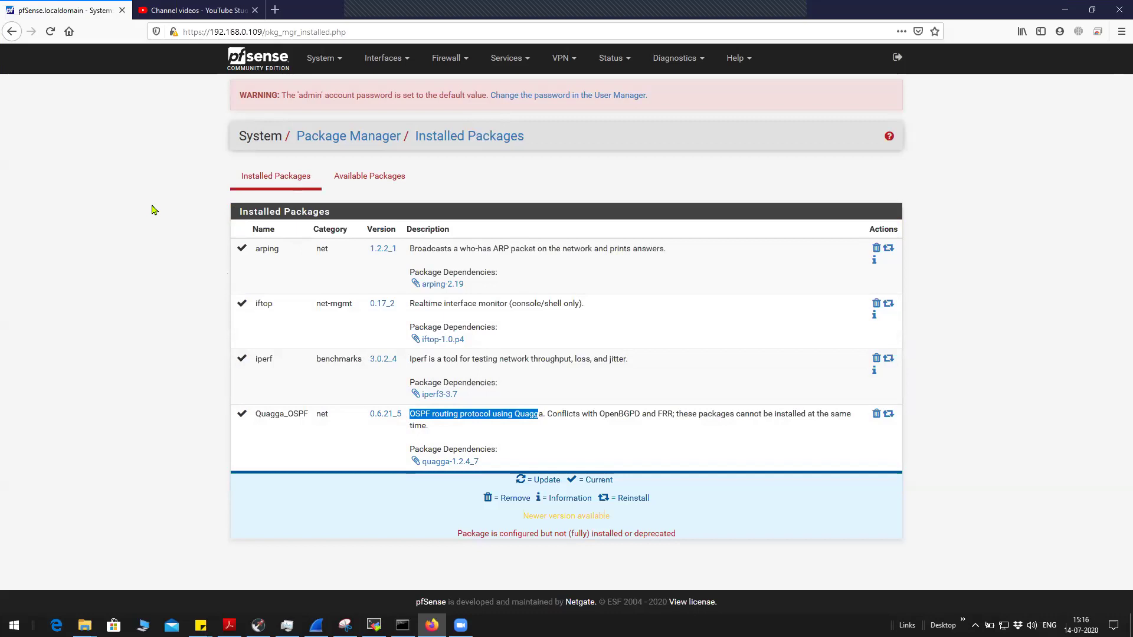
Step: Open the Services menu and find the new Quagga OSPFd entry
click(246, 131)
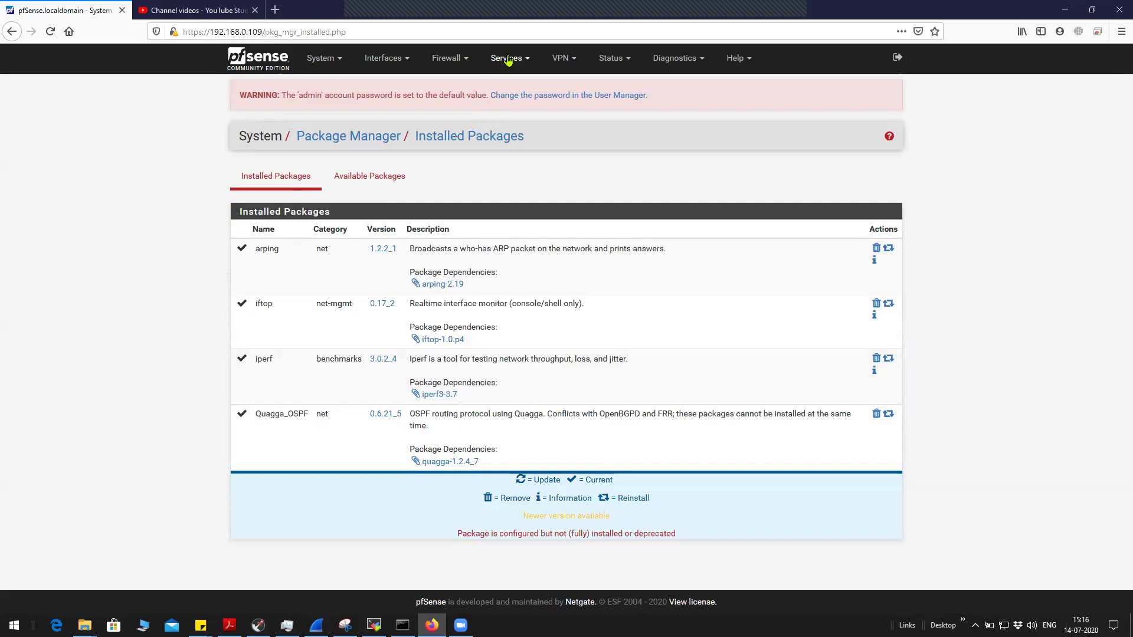
click(383, 57)
click(447, 58)
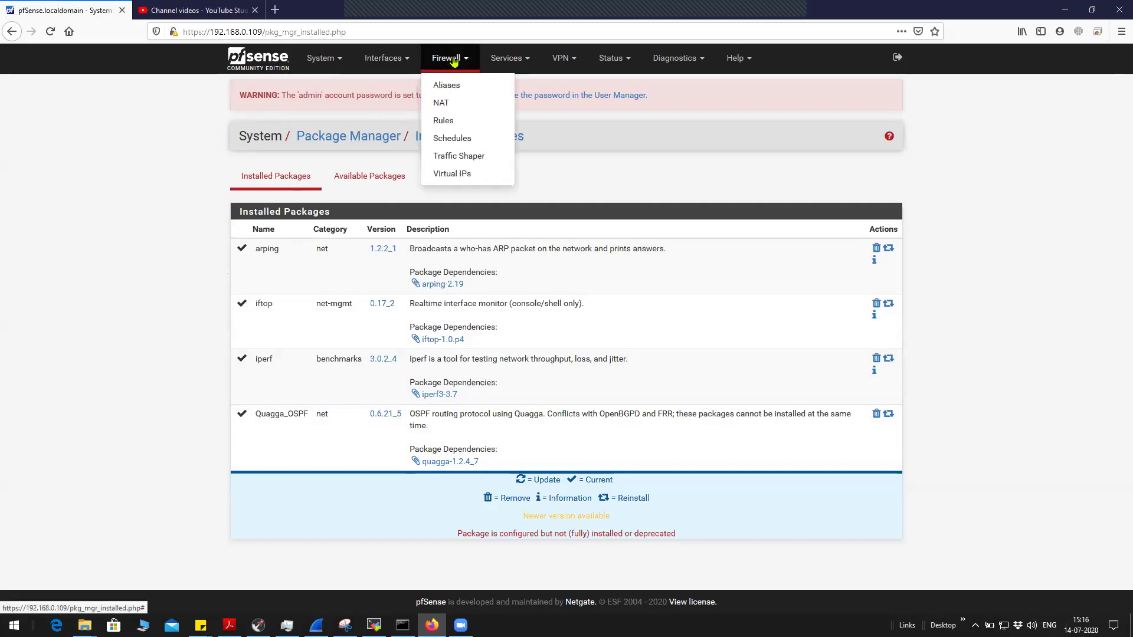
click(506, 59)
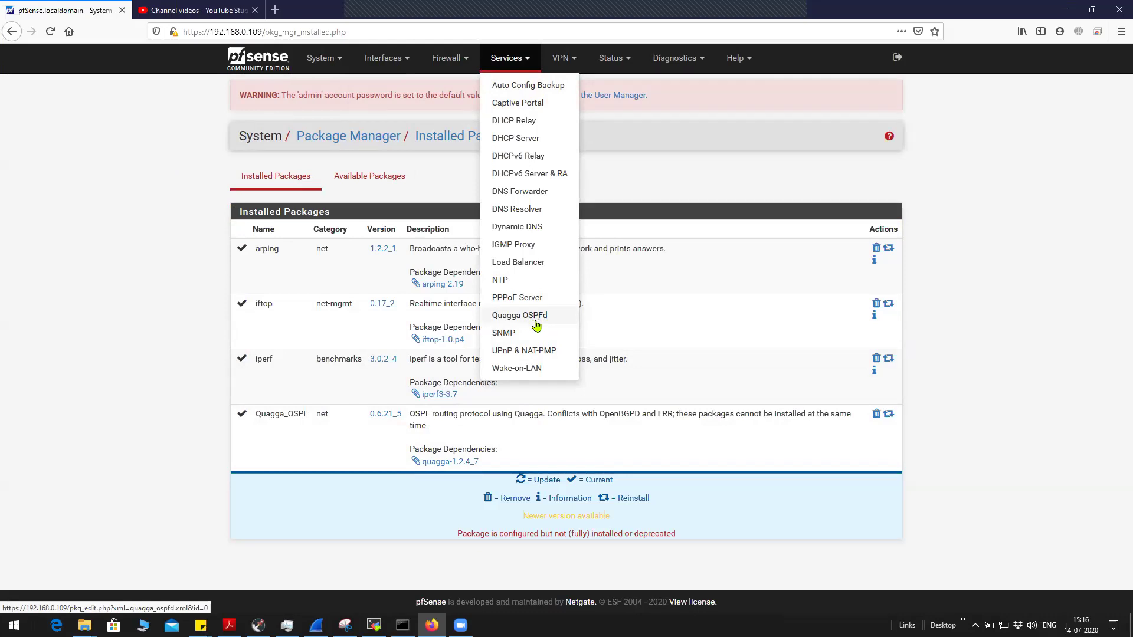
Step: In the pfSense SSH tab, run 'ps -ax | grep ospf', which returns only the grep itself
click(373, 624)
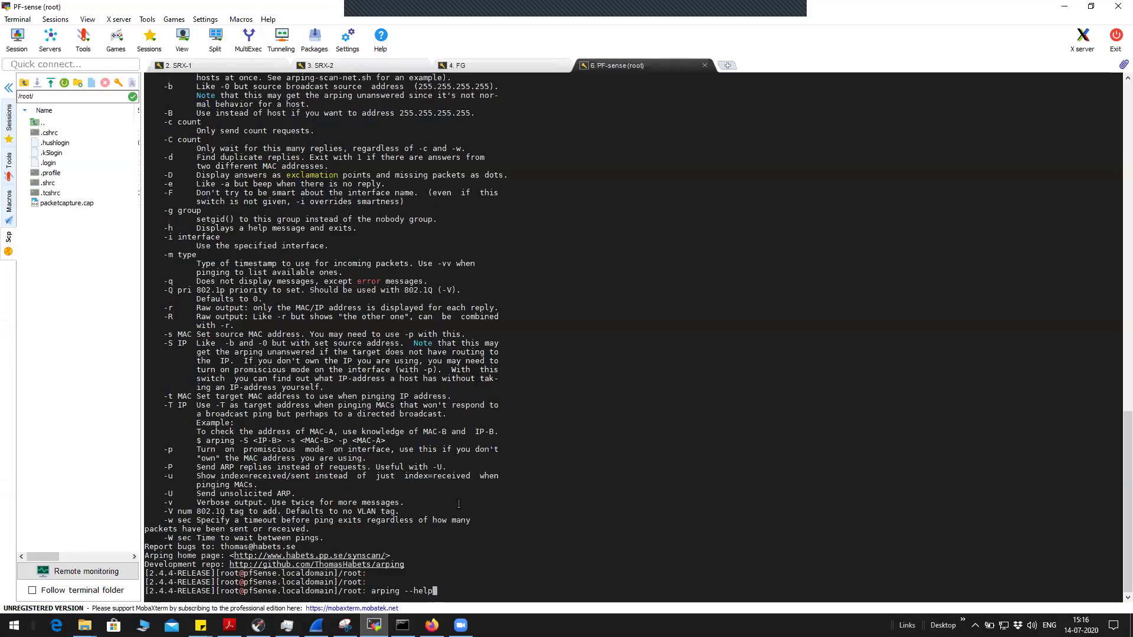
key(BackSpace)
key(BackSpace)
key(BackSpace)
key(BackSpace)
key(BackSpace)
key(BackSpace)
key(BackSpace)
key(BackSpace)
key(BackSpace)
key(Return)
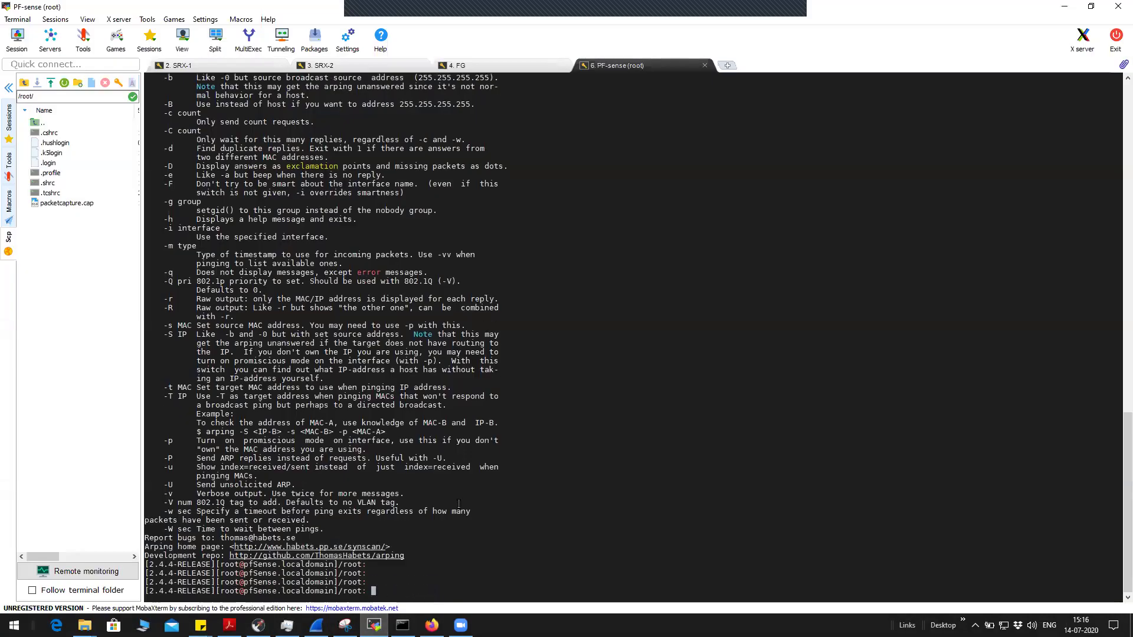
key(Return)
key(Return)
key(Return)
key(Return)
key(Return)
key(Return)
text(ps )
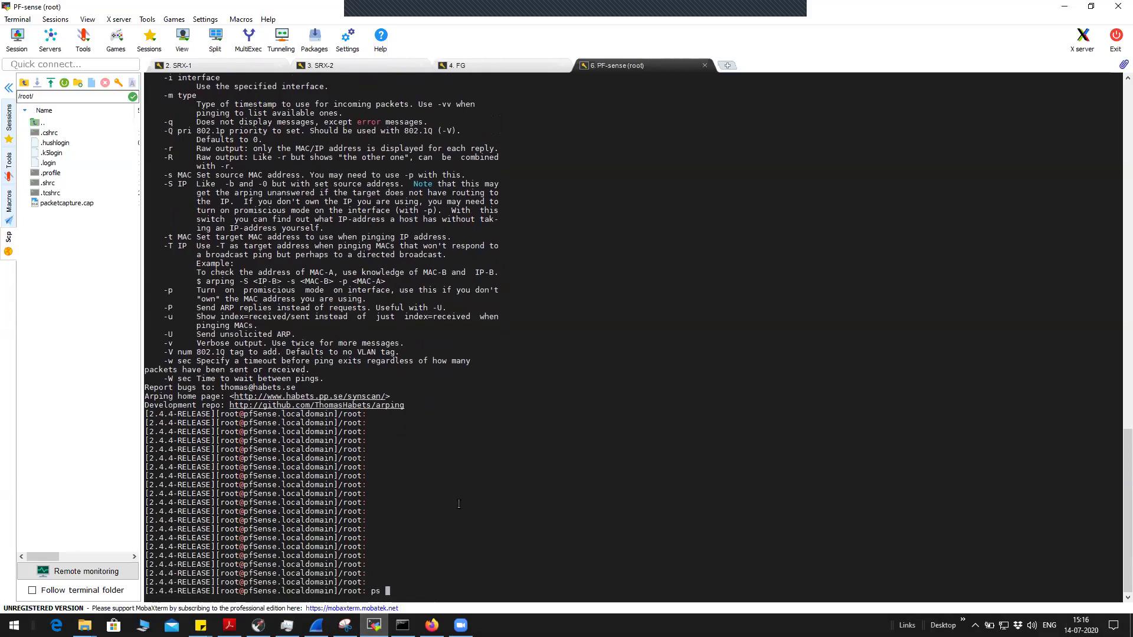
text(-ax )
text(| grep )
text(ospf)
key(Return)
key(Return)
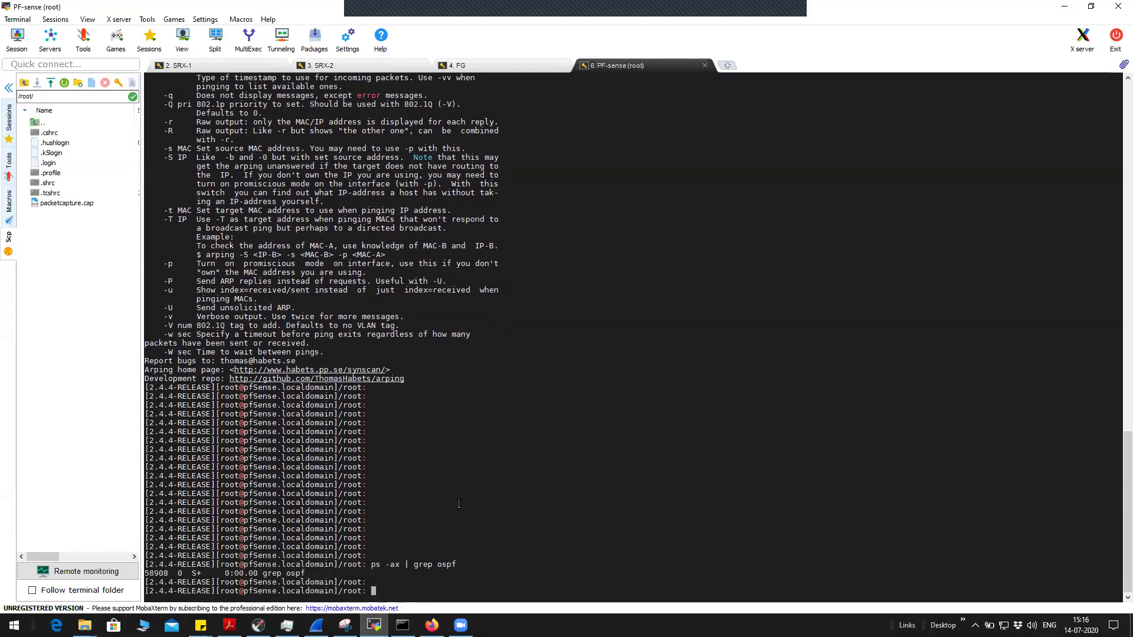
drag(223, 573, 306, 573)
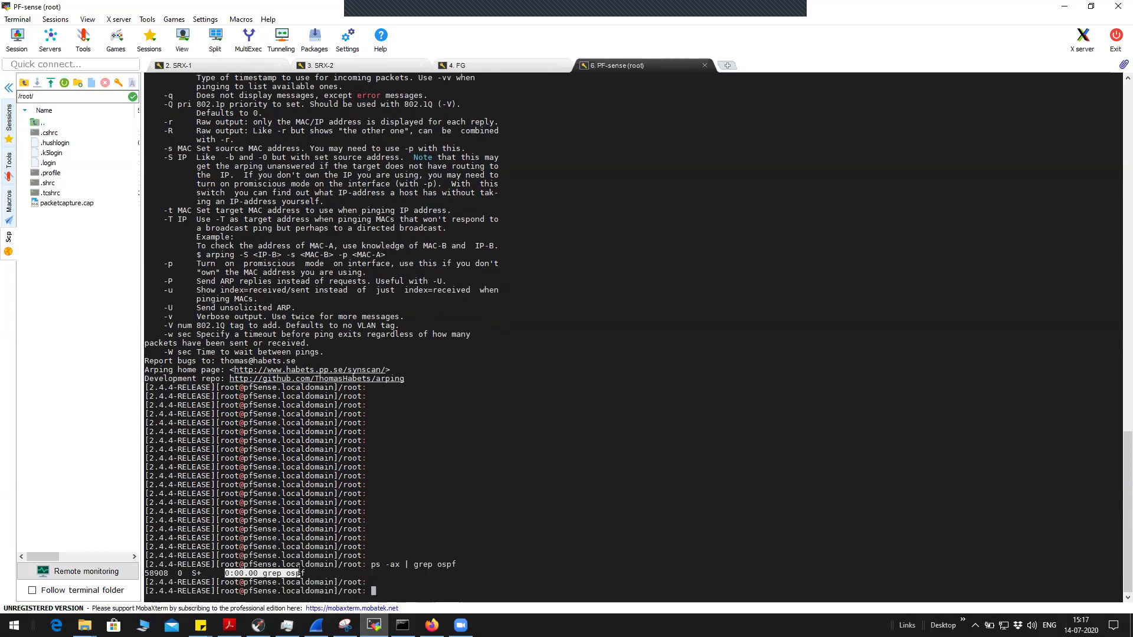
click(435, 585)
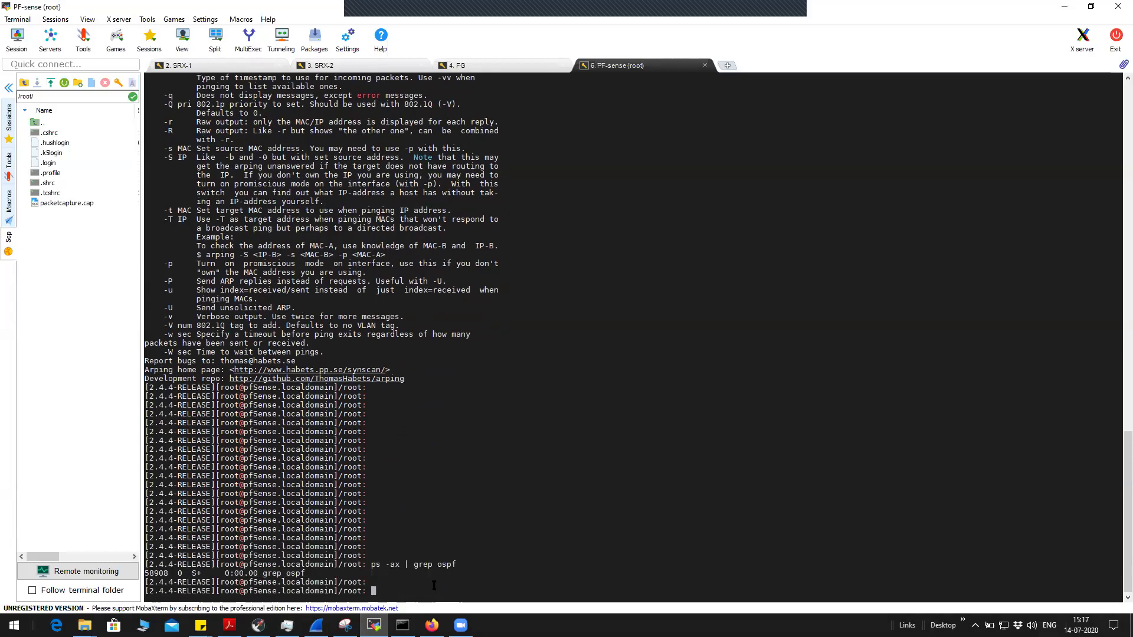
Step: Run 'ps -ax | grep quagga', again finding only the grep process
key(Return)
key(Return)
key(Up)
key(BackSpace)
key(BackSpace)
key(BackSpace)
key(BackSpace)
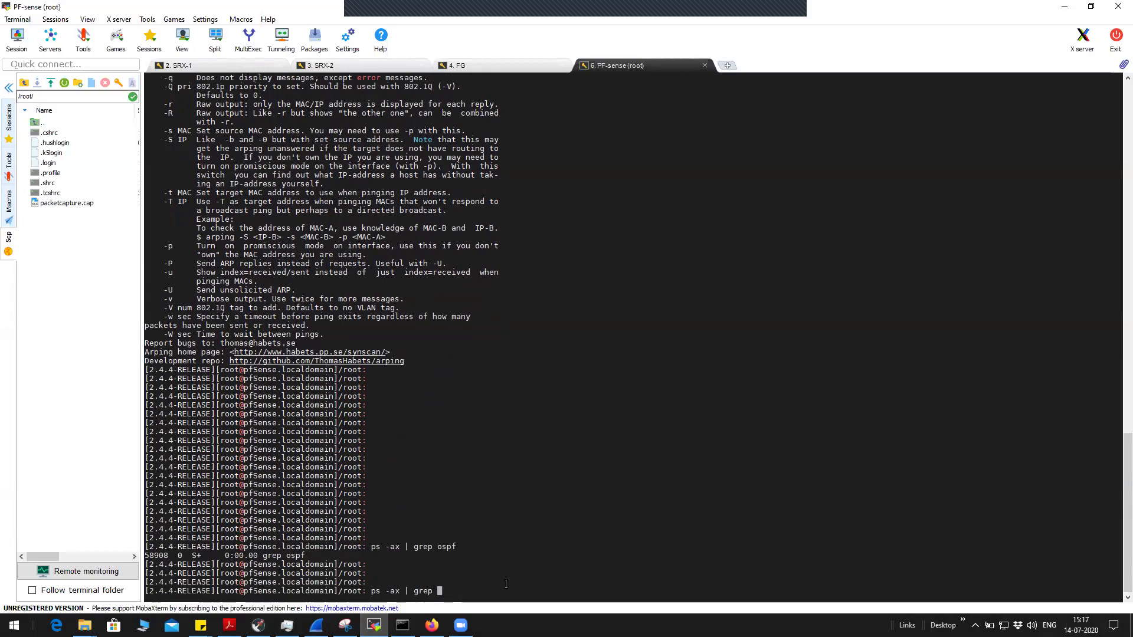
text(quagga)
key(Return)
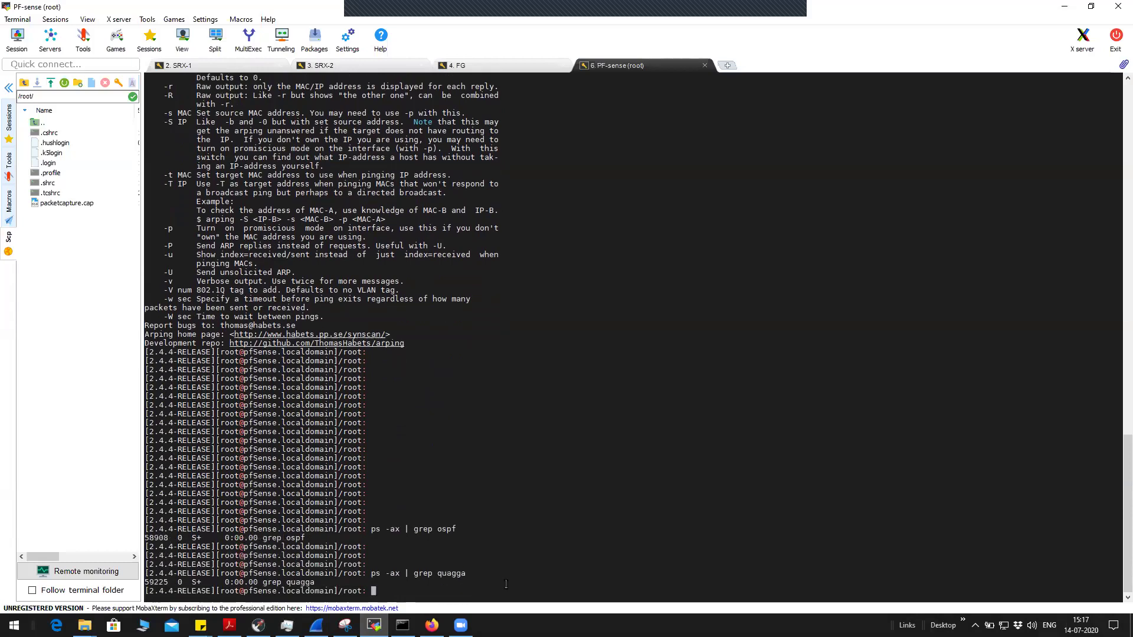
key(Return)
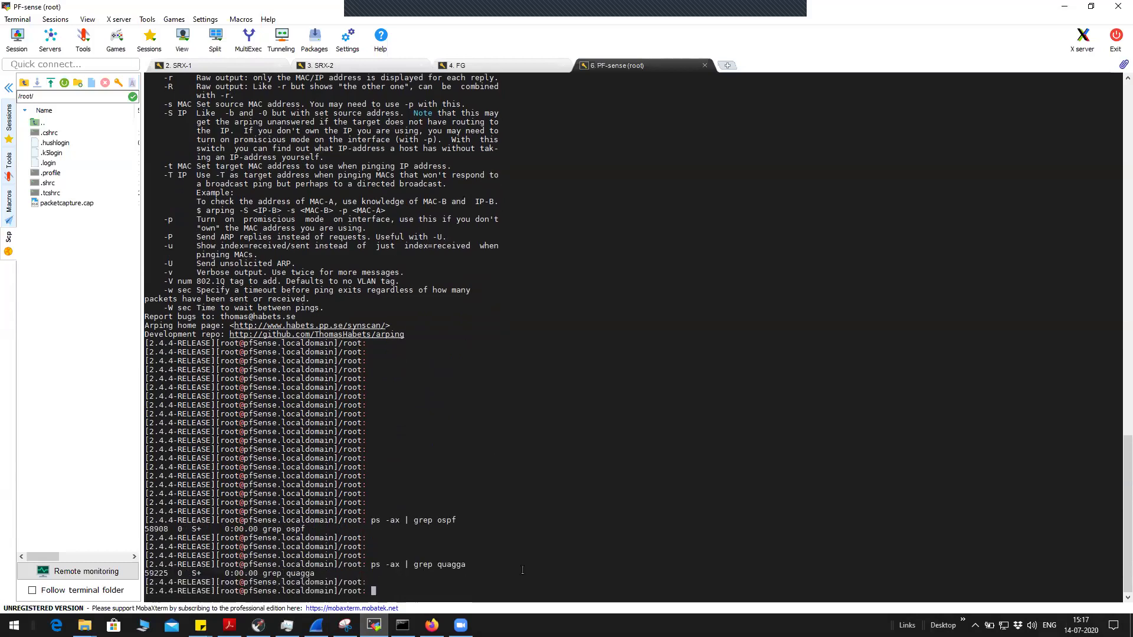
key(Up)
key(BackSpace)
key(BackSpace)
key(BackSpace)
text(more)
Step: Page through the full 'ps -ax | more' listing, then minimise MobaXterm
key(Return)
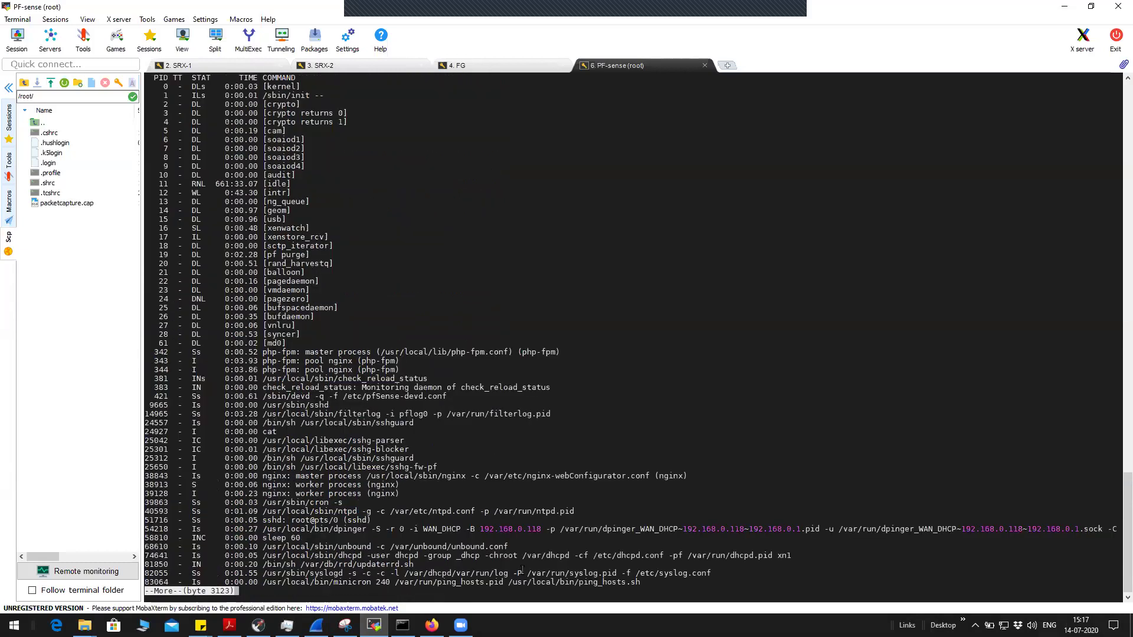
key(Return)
key(Return)
key(Return)
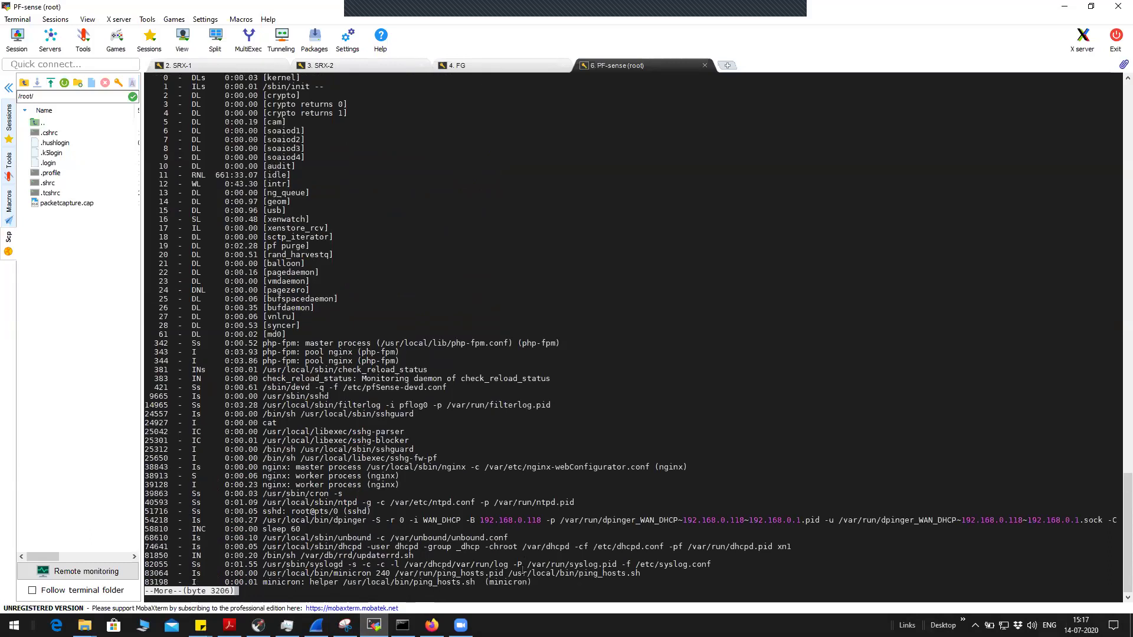
key(Return)
key(Return)
key(Return)
key(Return)
key(Return)
key(Return)
key(Return)
key(Return)
key(Return)
key(Return)
key(Return)
key(Return)
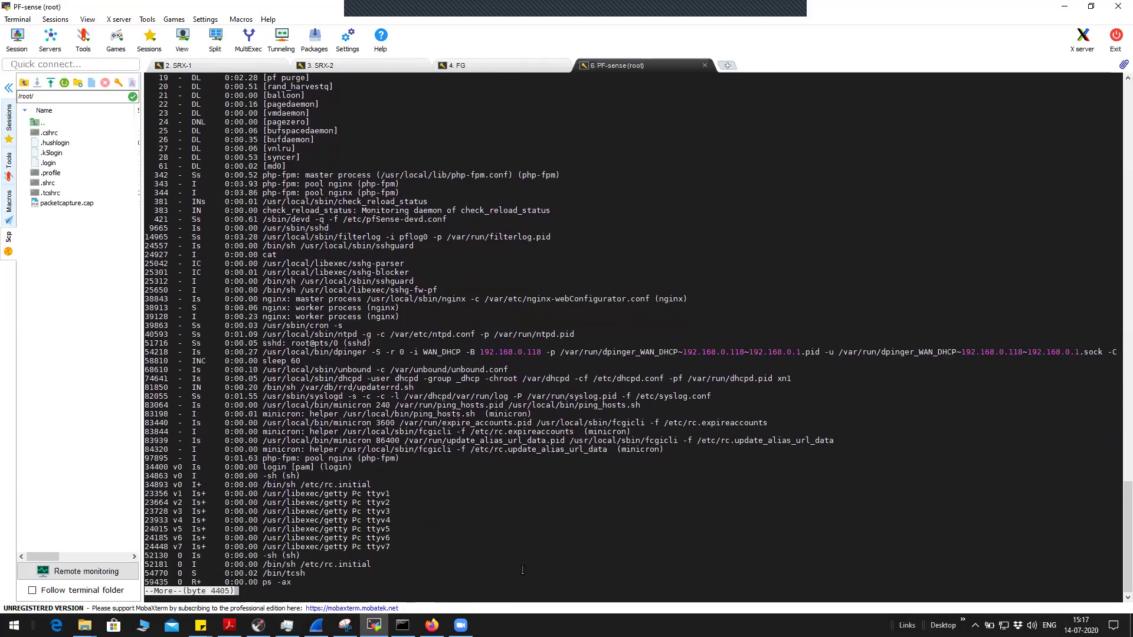
key(Return)
key(Return)
key(Return)
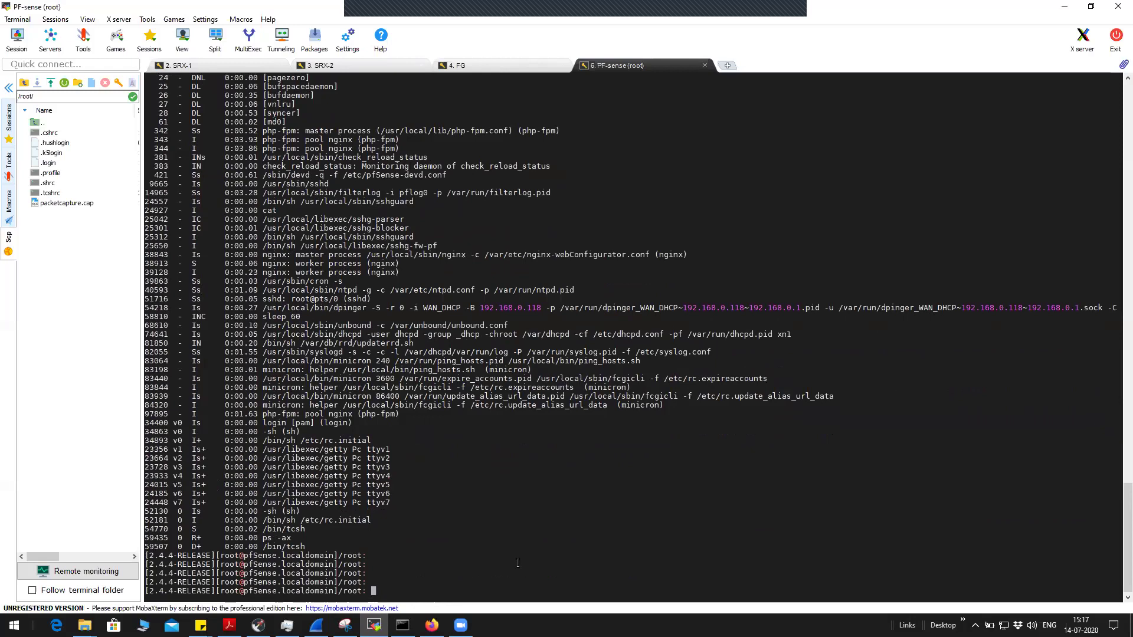
scroll(619, 354, up, 4)
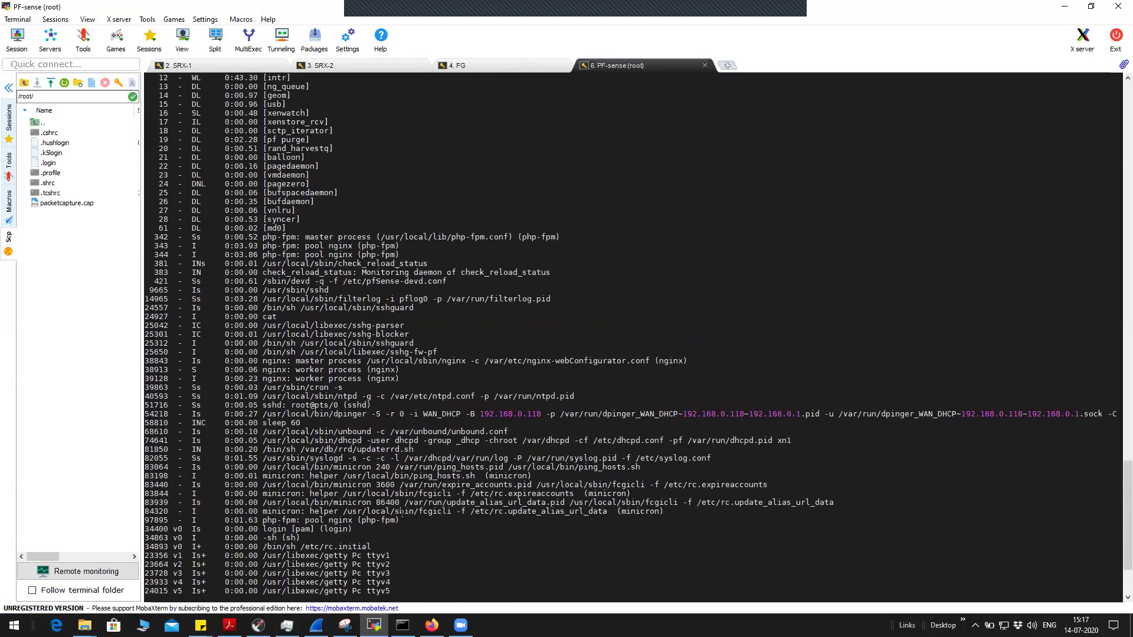
scroll(620, 354, up, 4)
scroll(620, 355, up, 4)
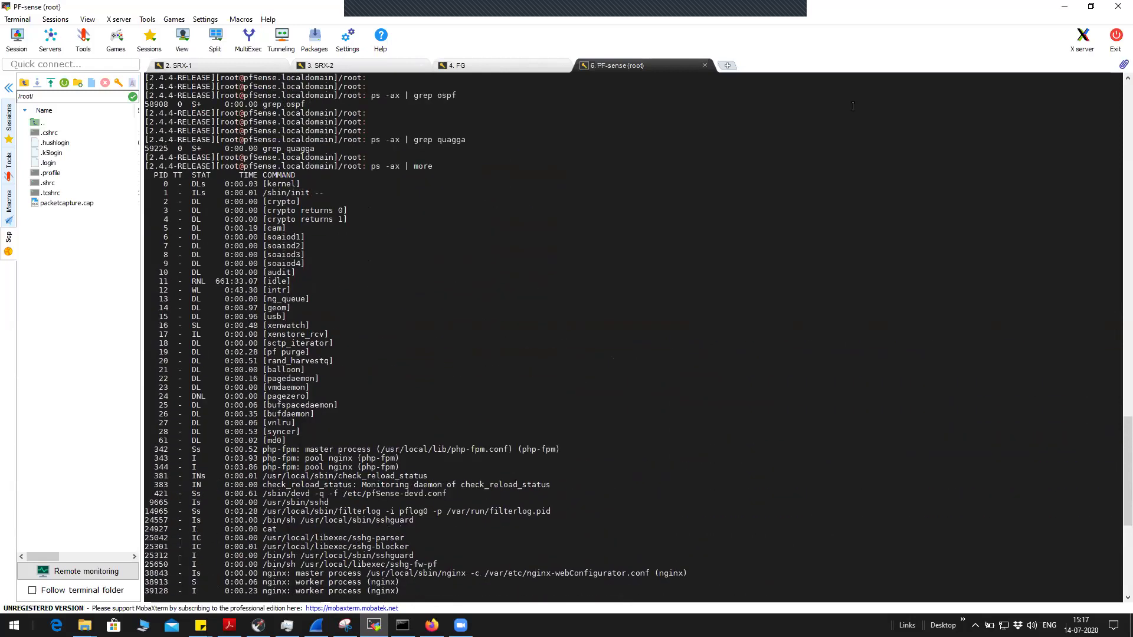
click(1064, 8)
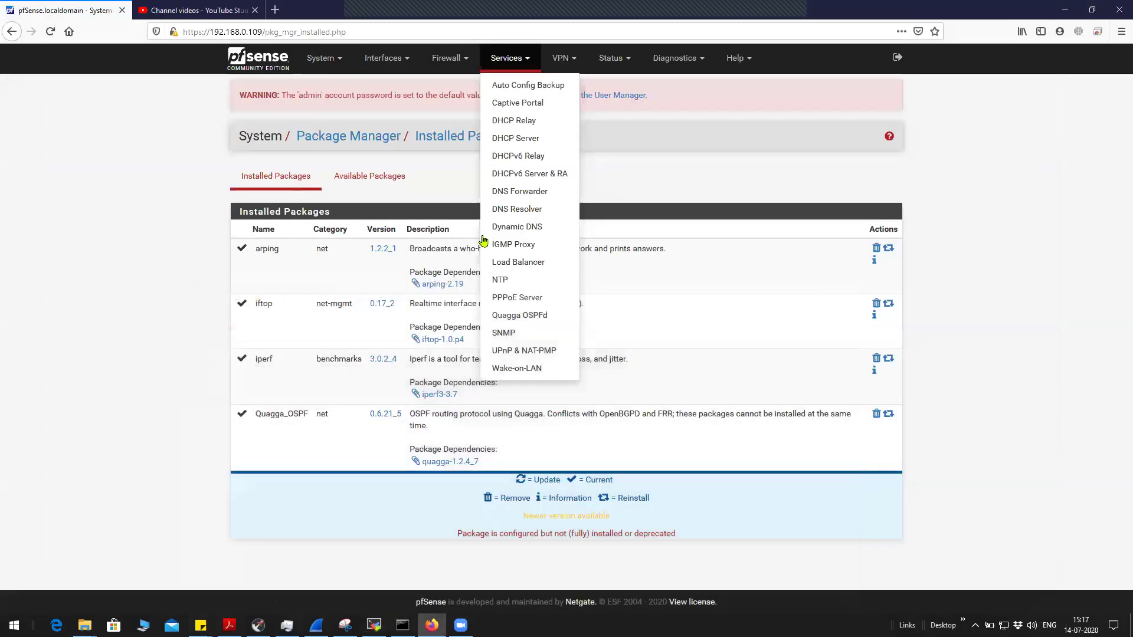
click(120, 208)
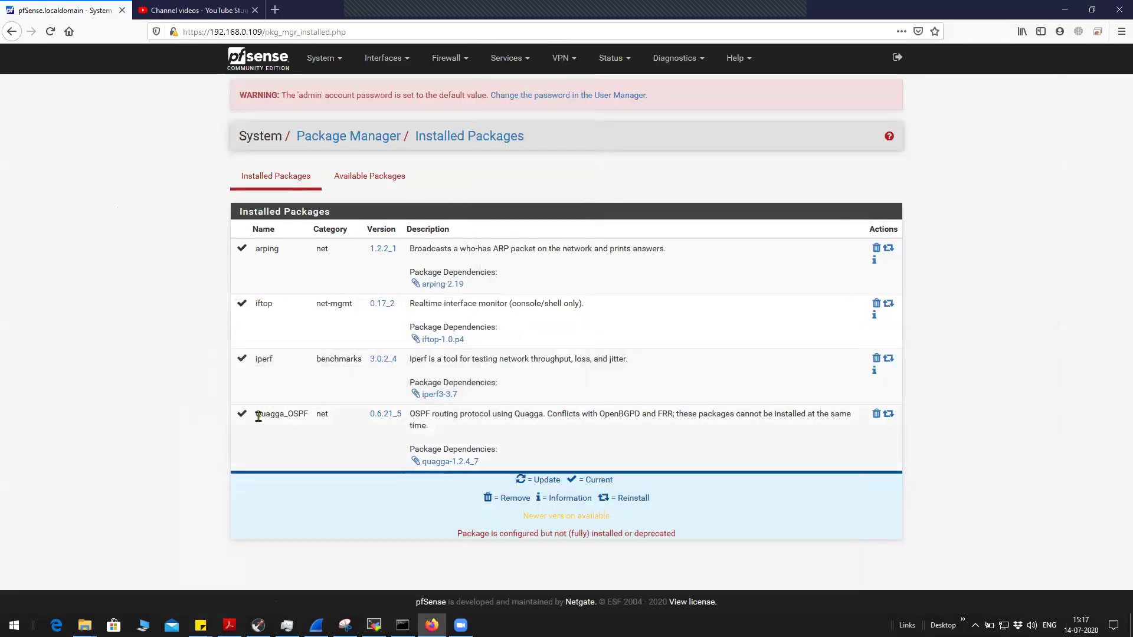
drag(255, 415, 309, 419)
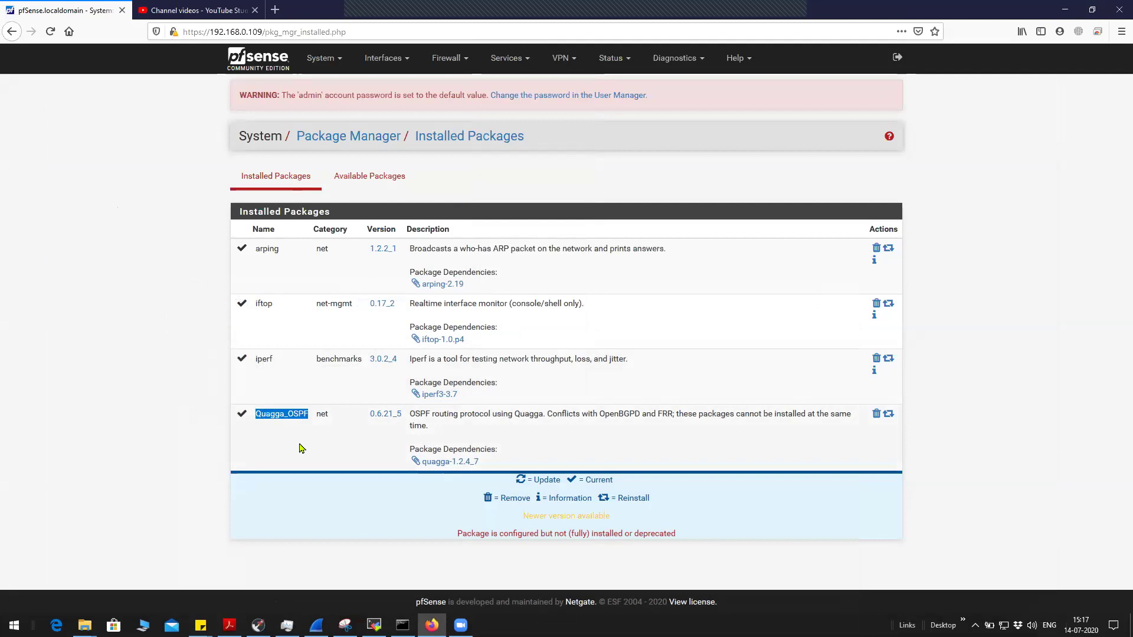
click(301, 438)
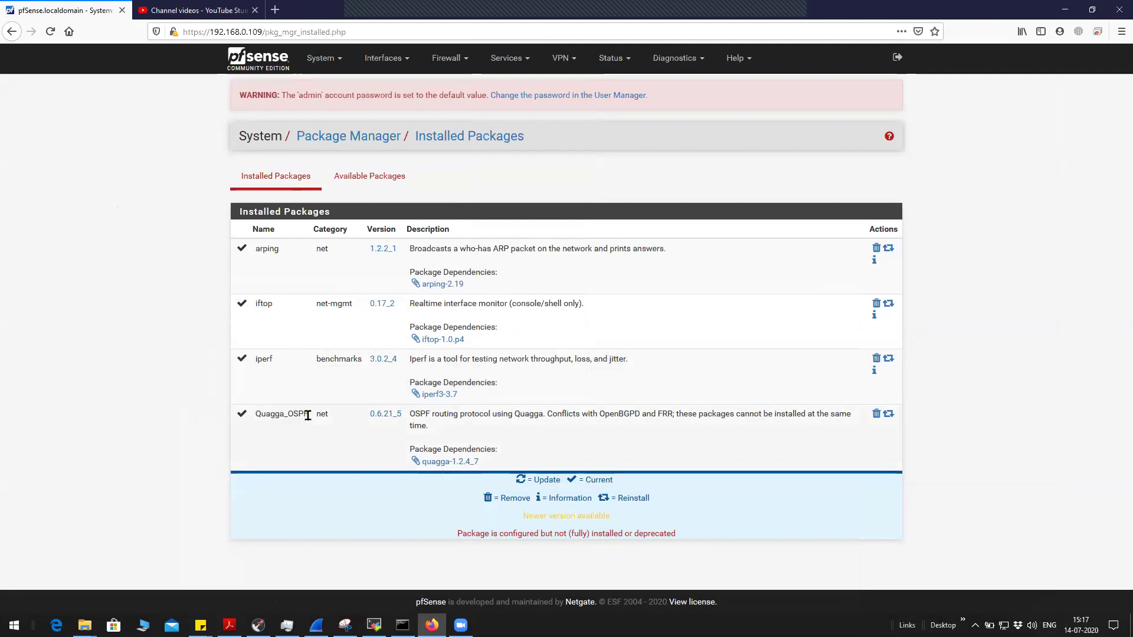
drag(308, 415, 256, 415)
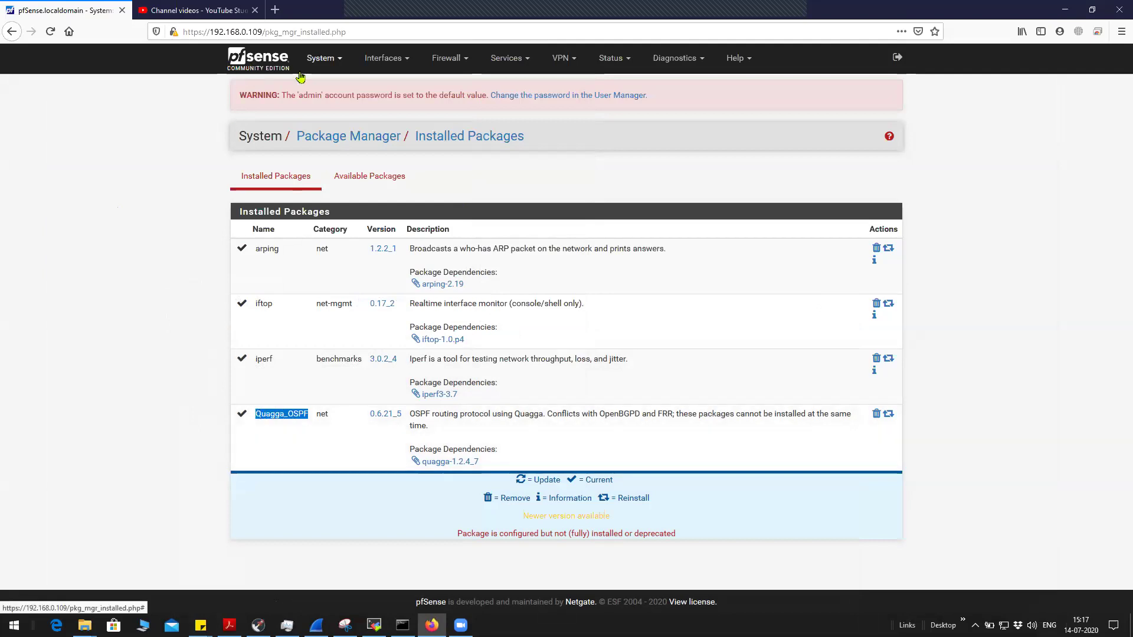
Step: Delete and confirm removal of Quagga_OSPF, then glance at the VPN and Services menus
click(876, 414)
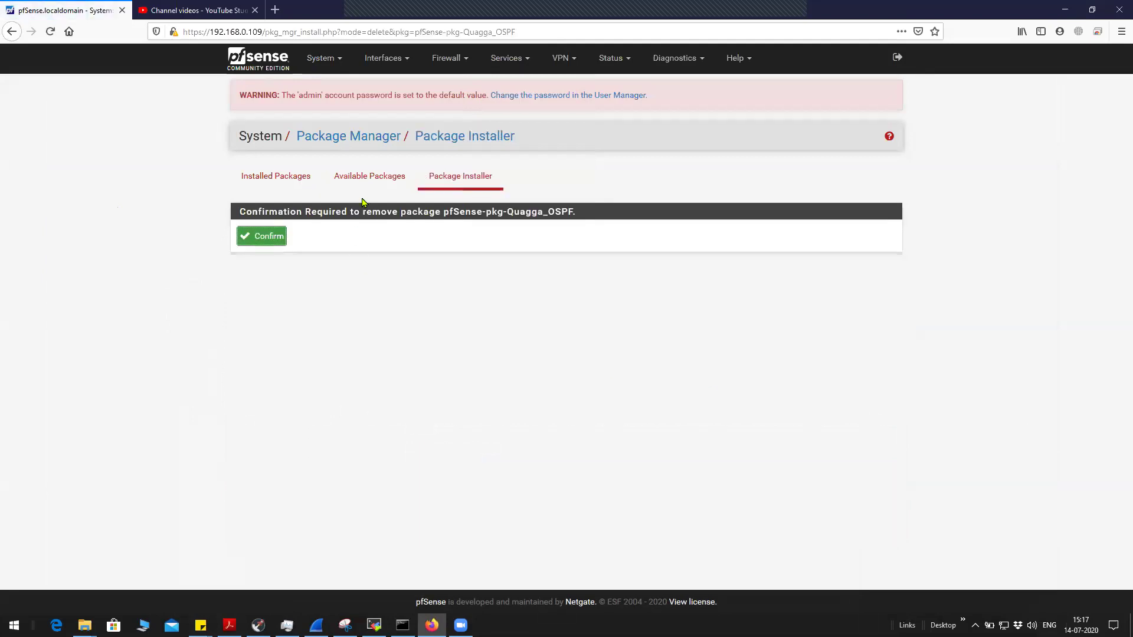
click(273, 241)
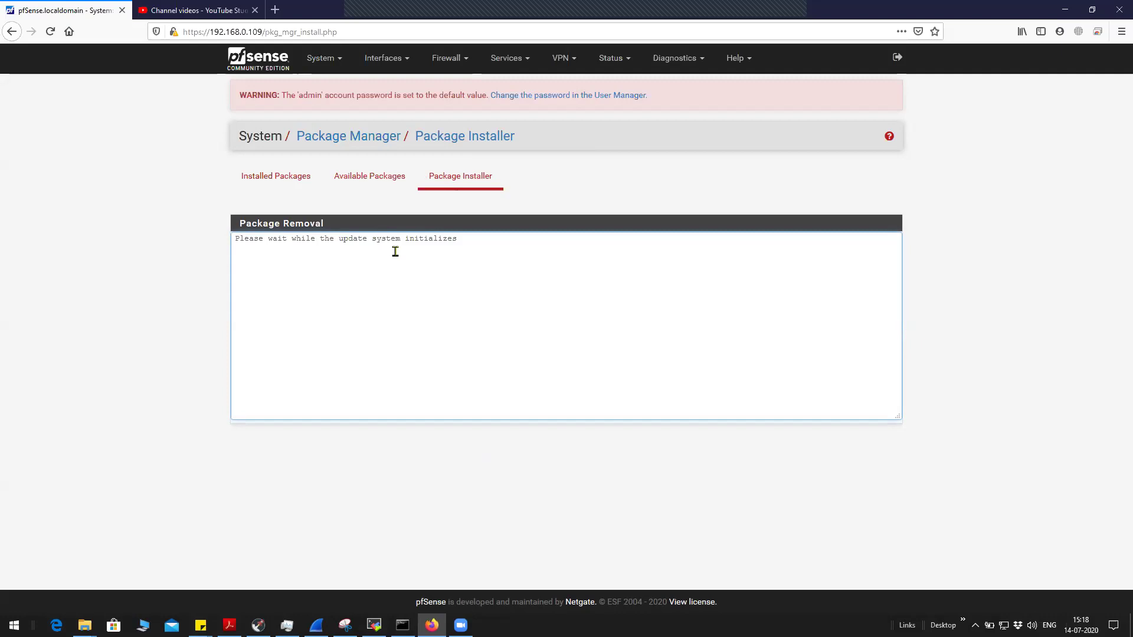
click(561, 58)
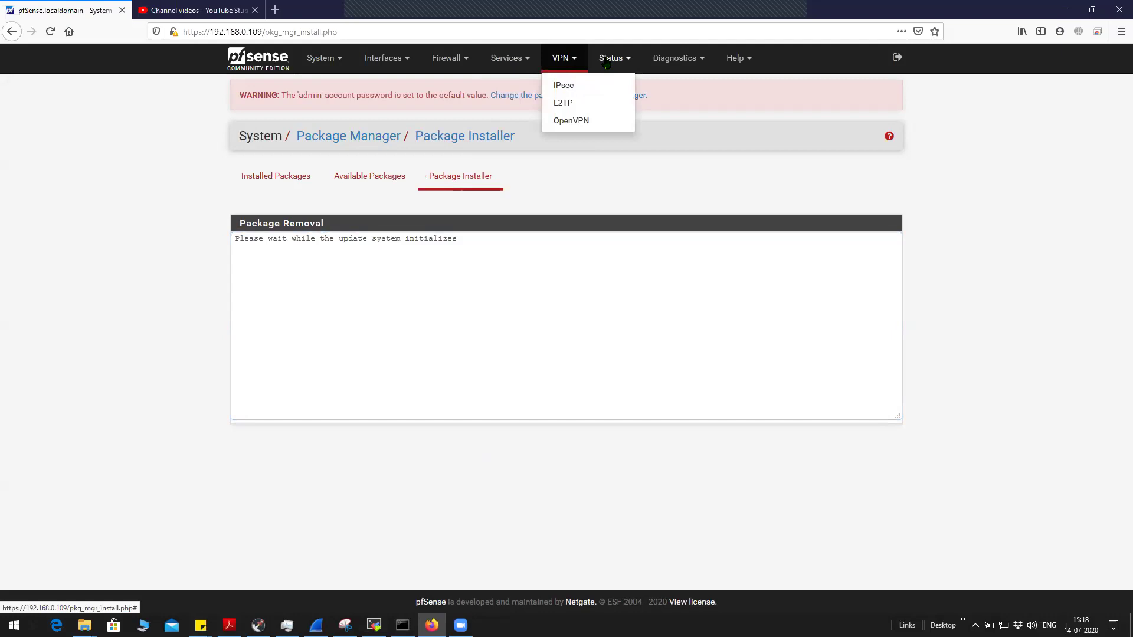
click(506, 58)
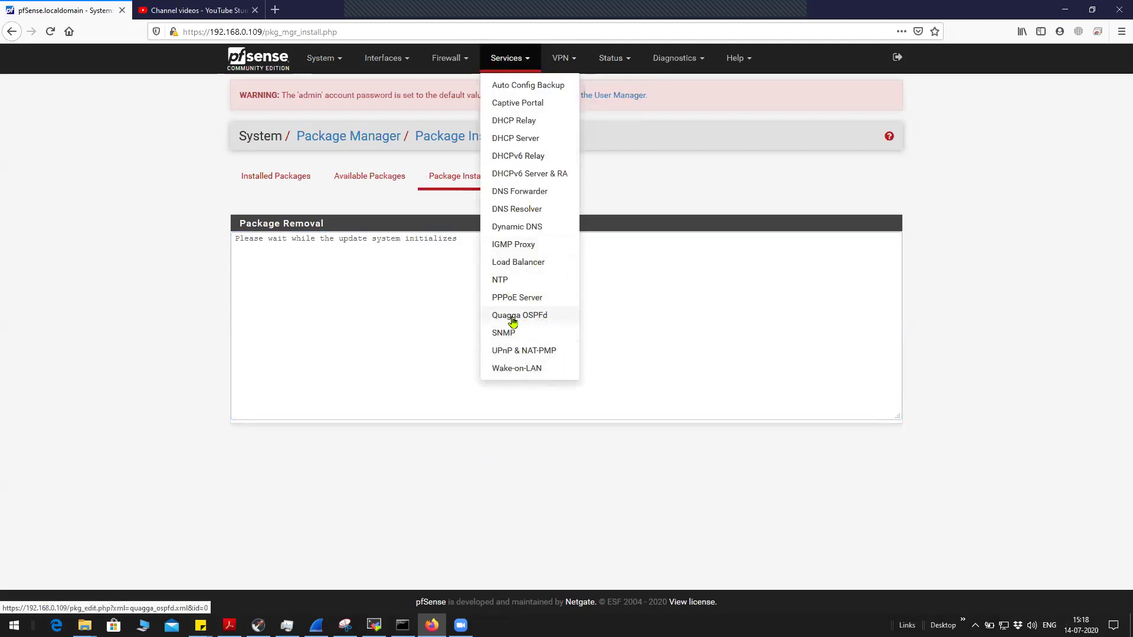
click(953, 203)
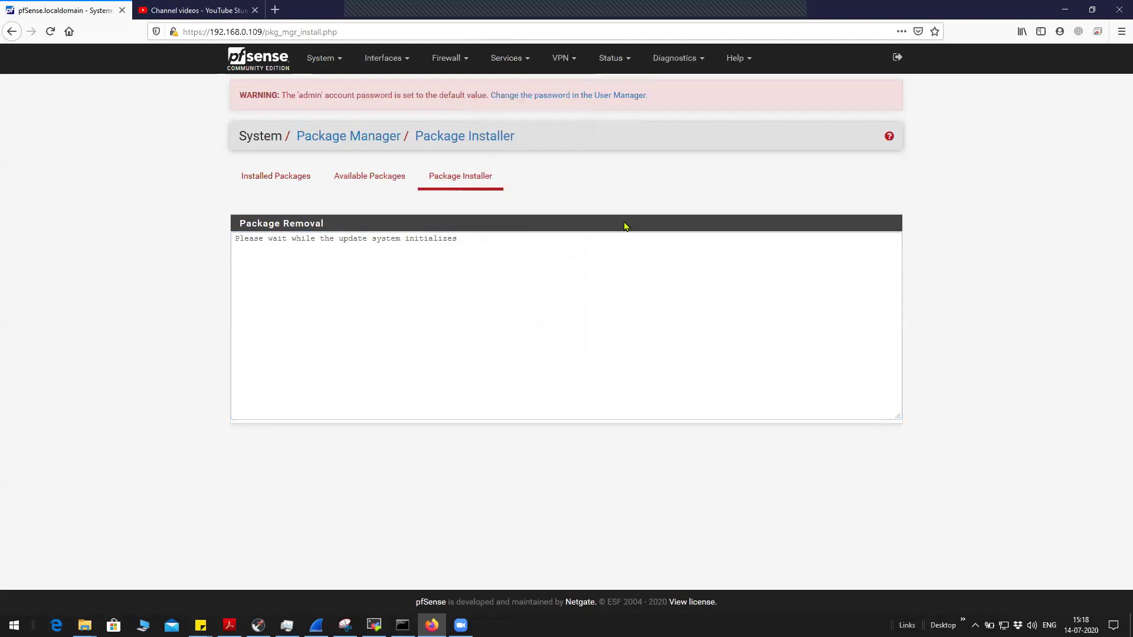
click(359, 176)
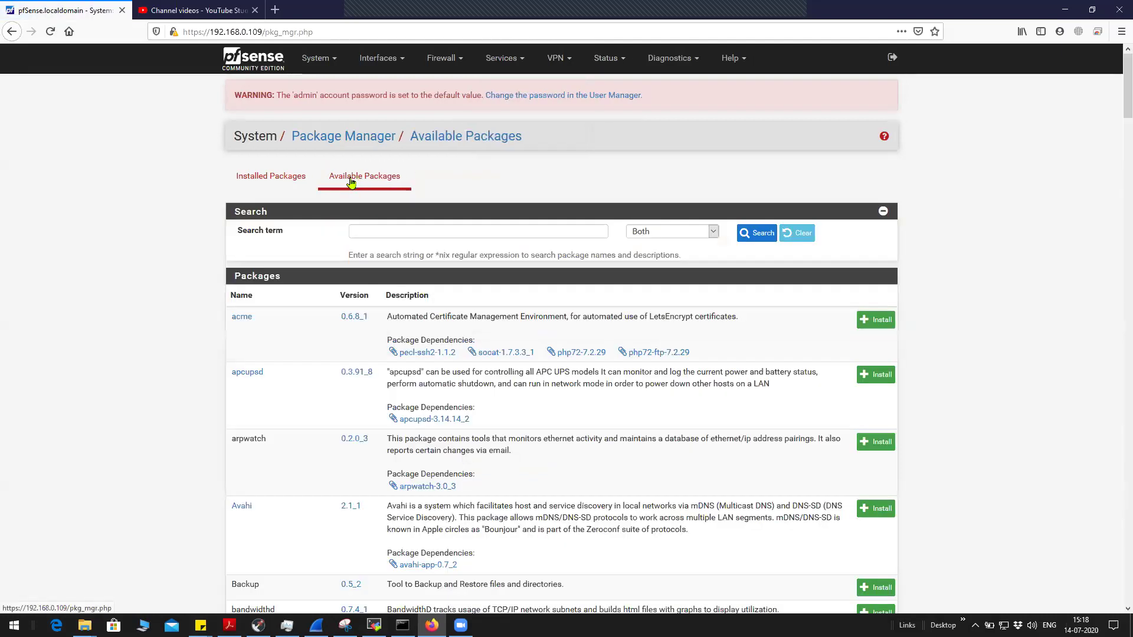
click(275, 176)
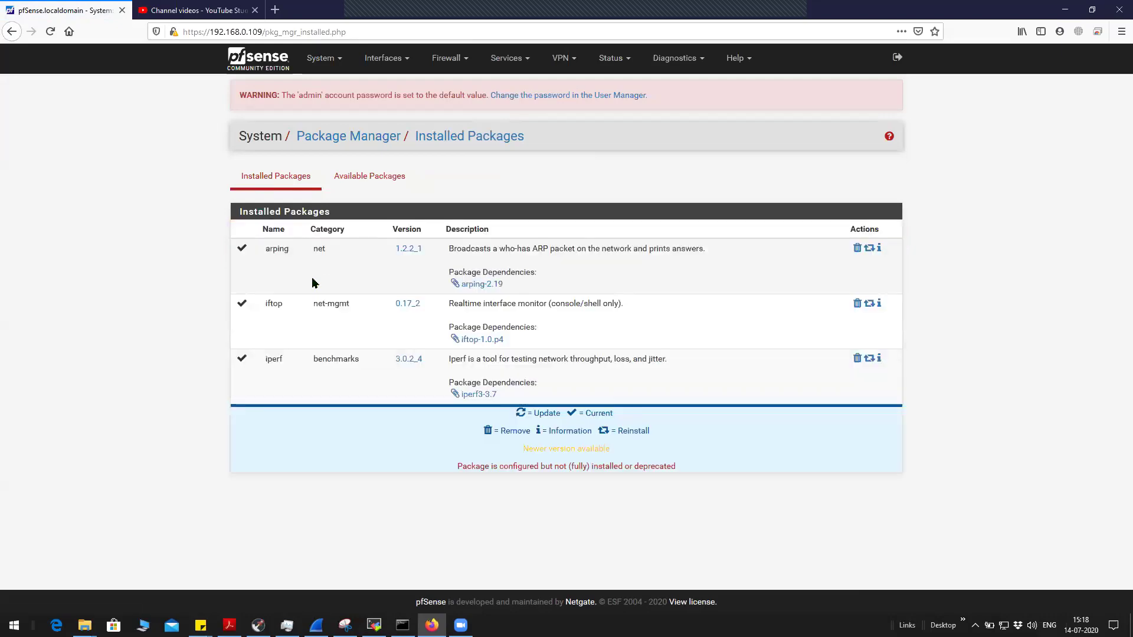
click(380, 182)
click(408, 234)
text(frr)
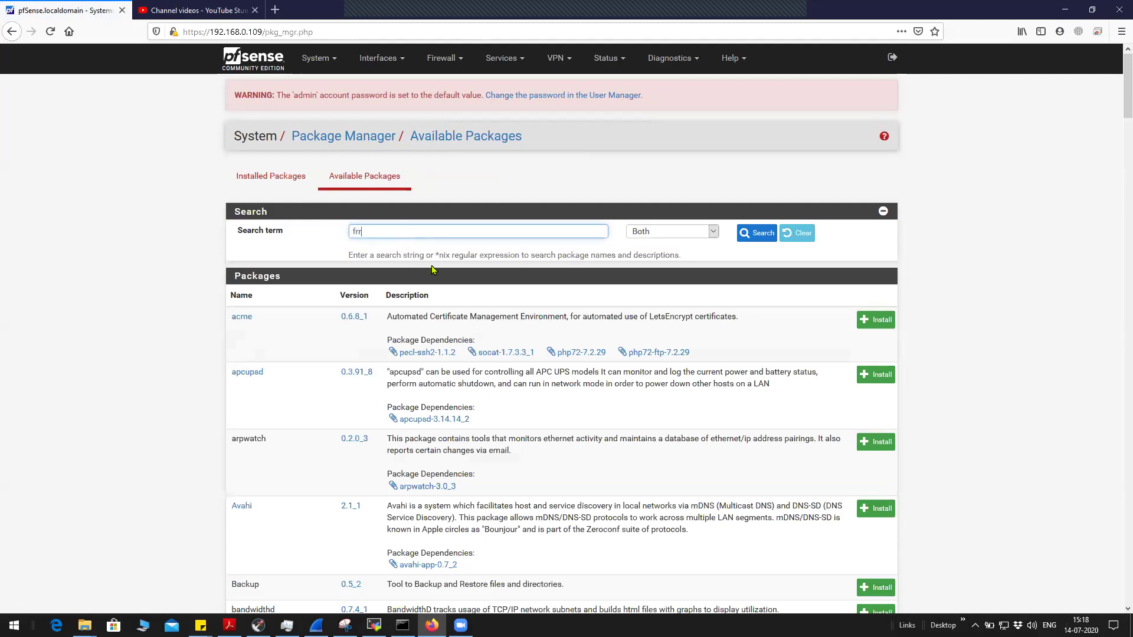
key(Return)
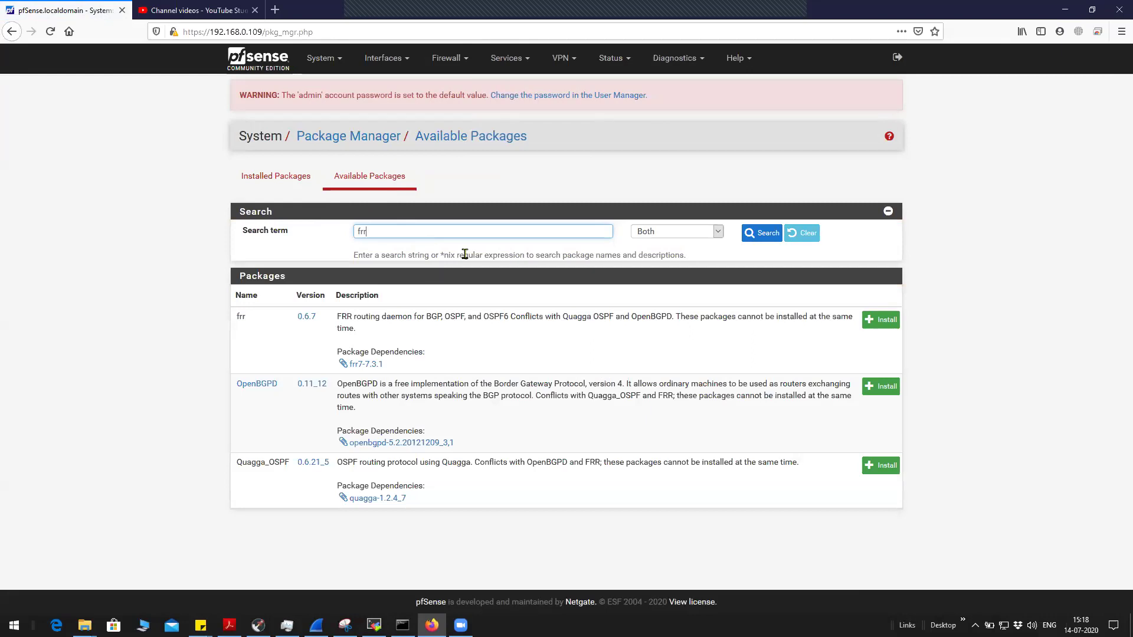
double_click(241, 317)
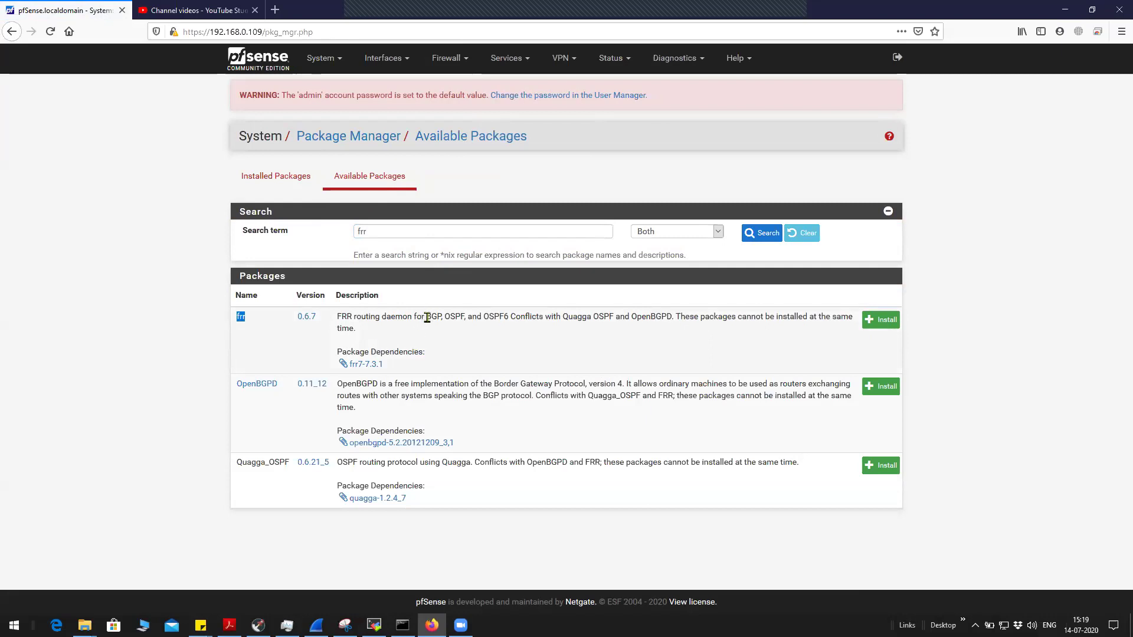
drag(426, 318, 558, 319)
click(832, 354)
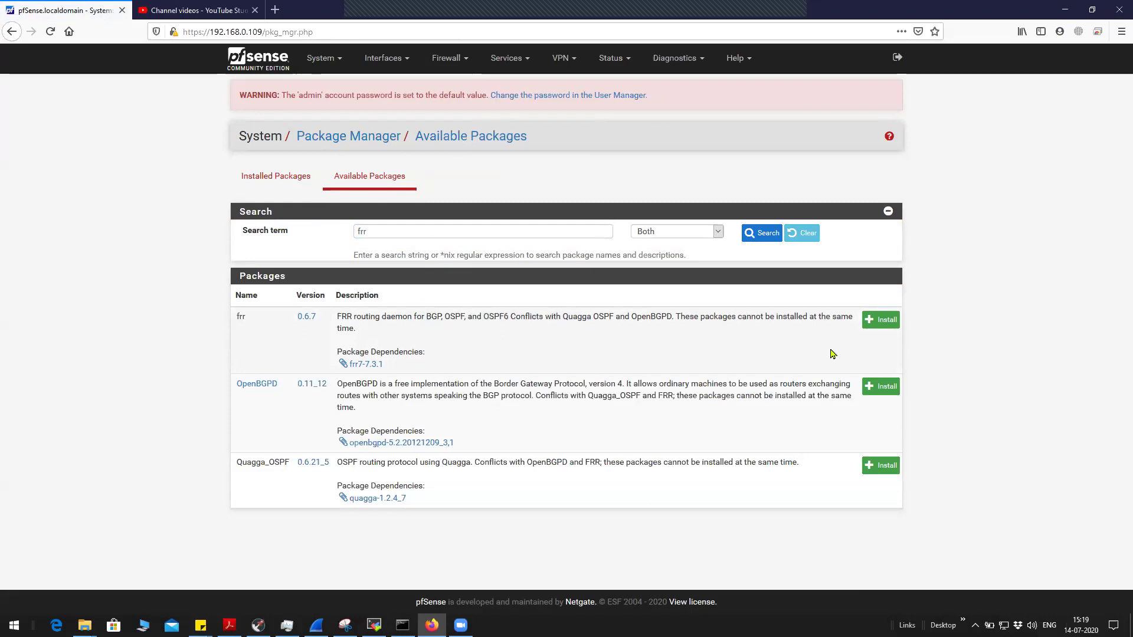
click(882, 320)
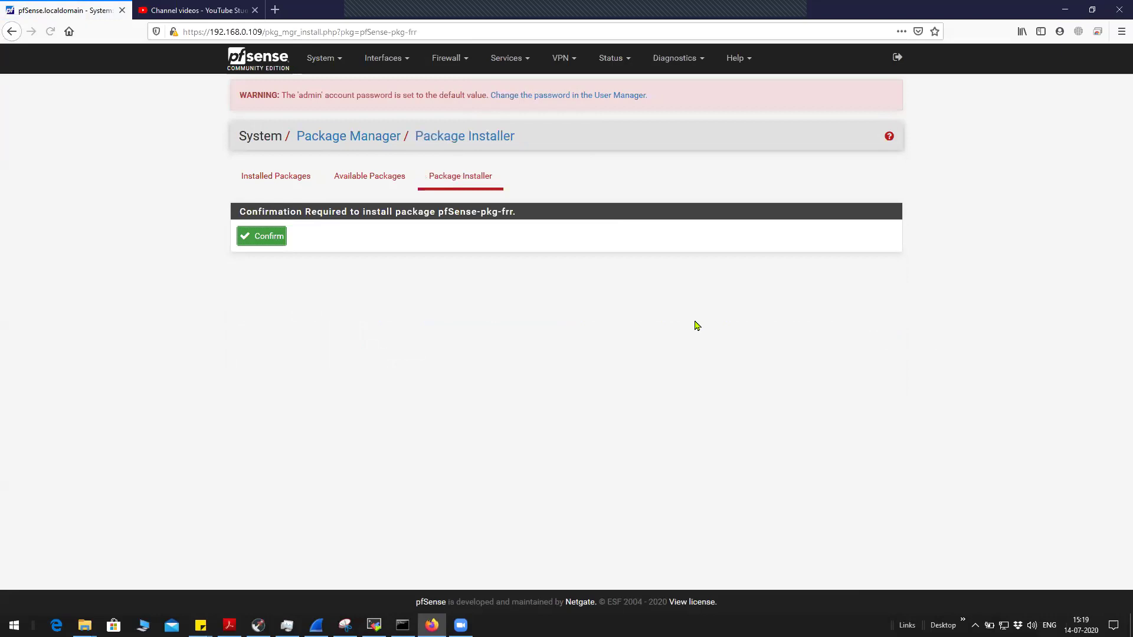
click(269, 239)
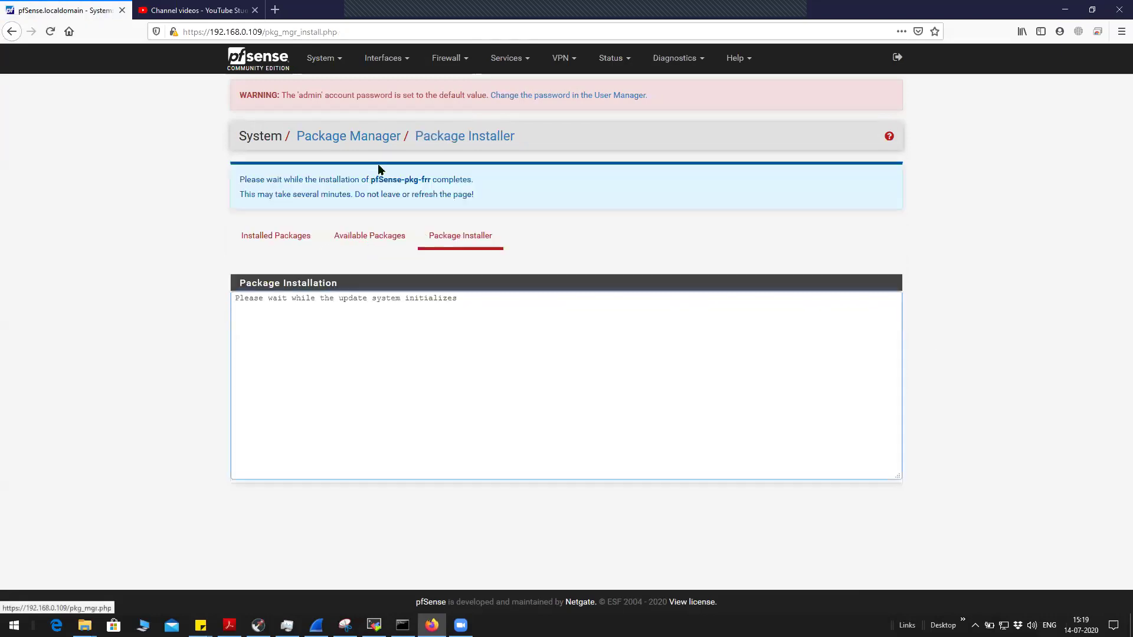
click(370, 235)
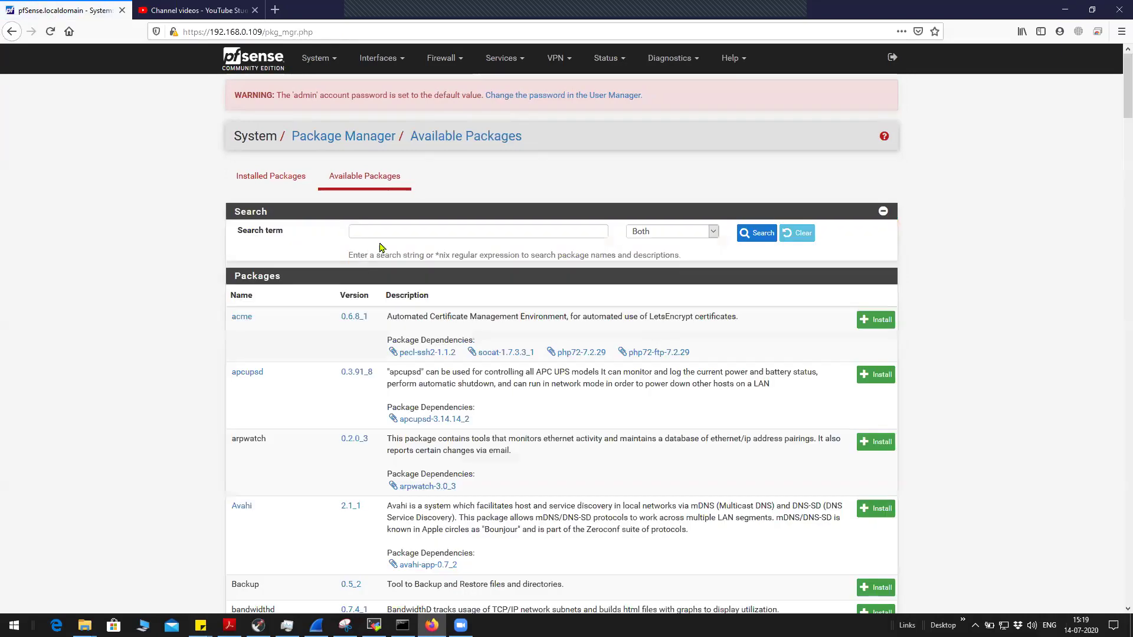
click(382, 230)
text(frra)
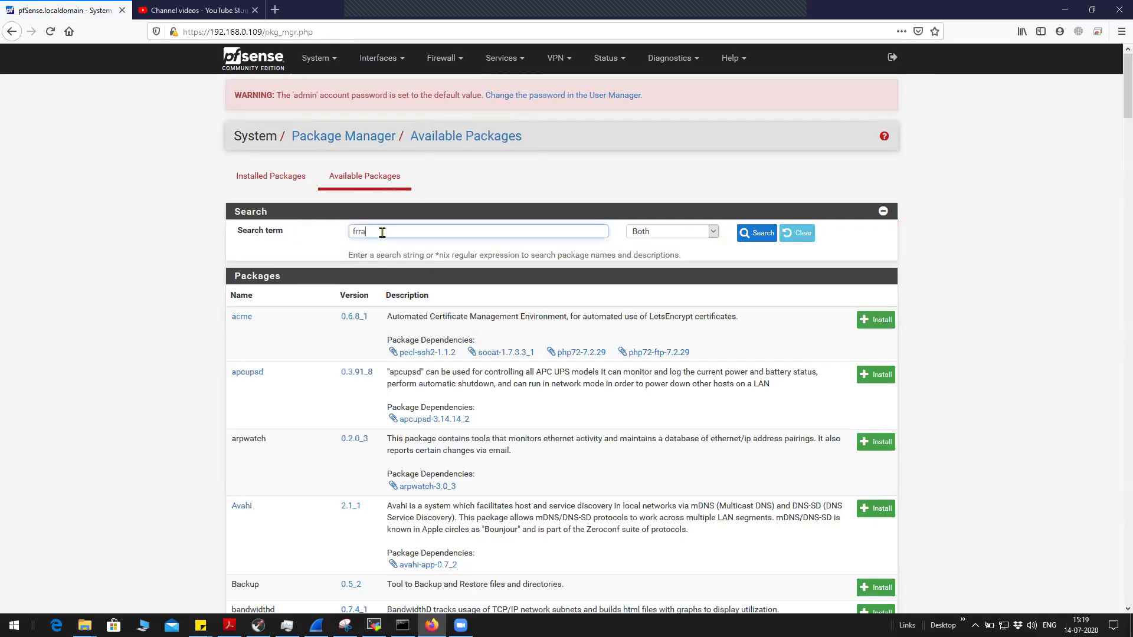
key(BackSpace)
key(Return)
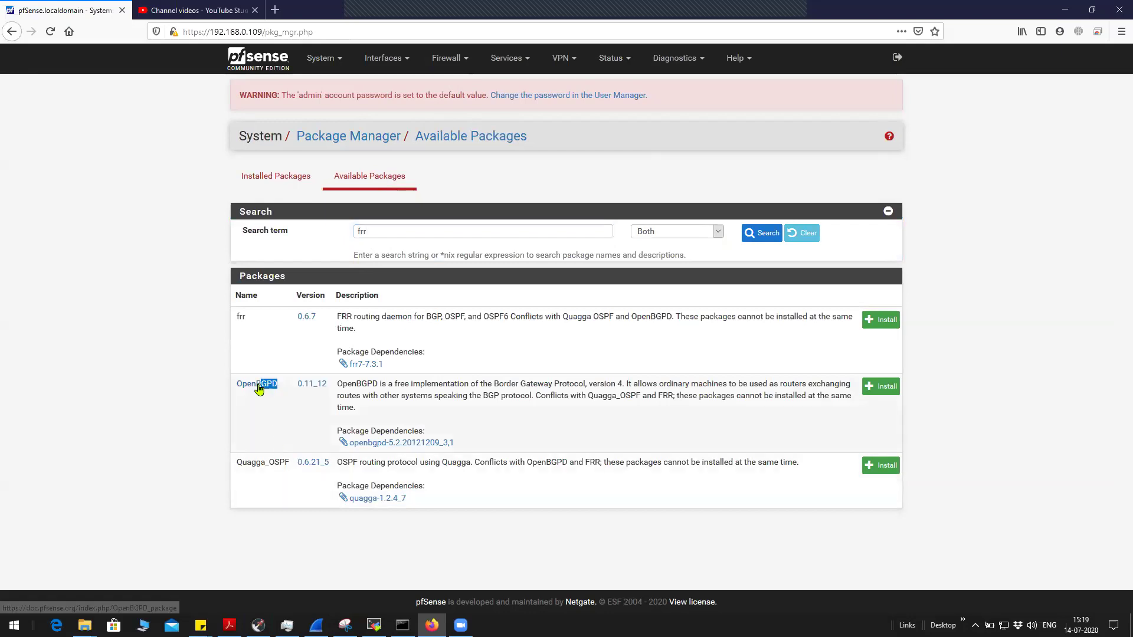
drag(282, 386, 237, 389)
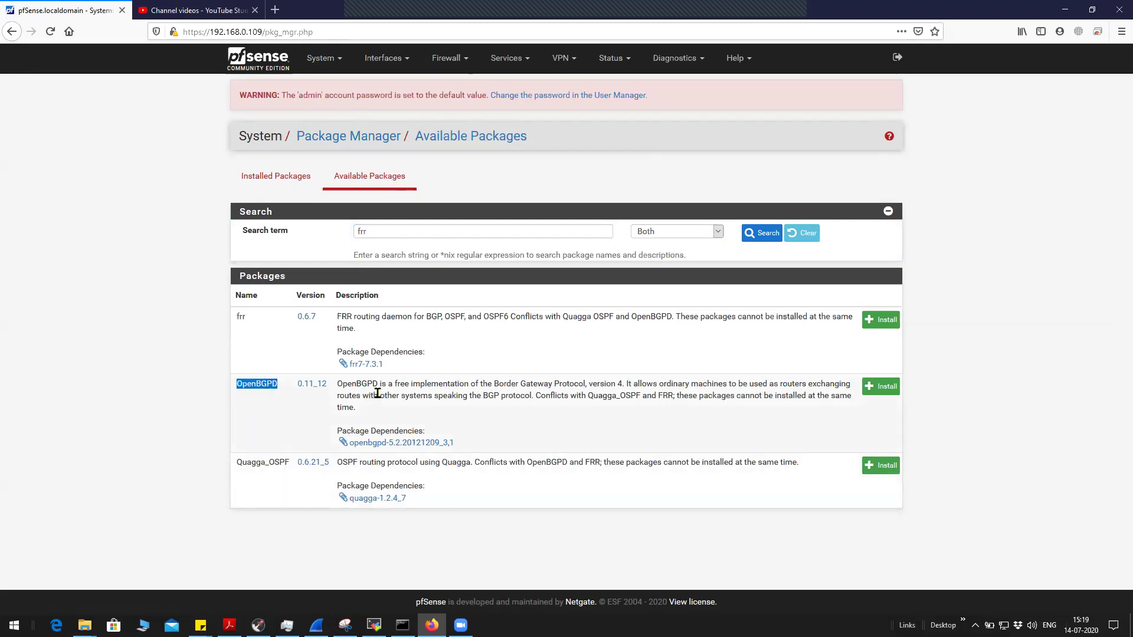
drag(406, 384, 622, 384)
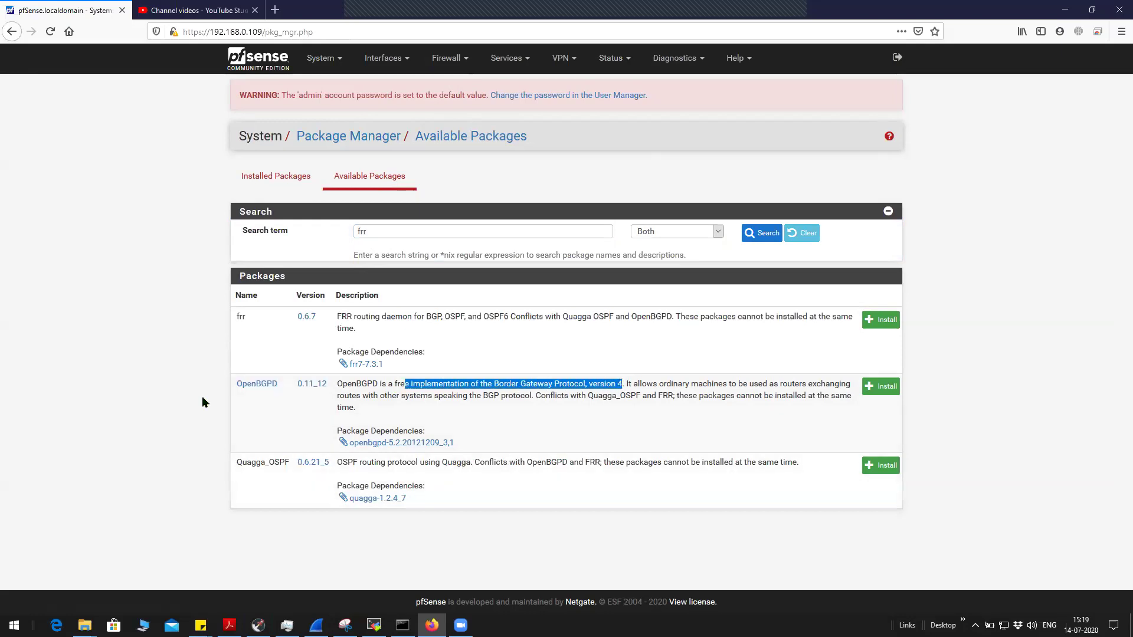
double_click(240, 318)
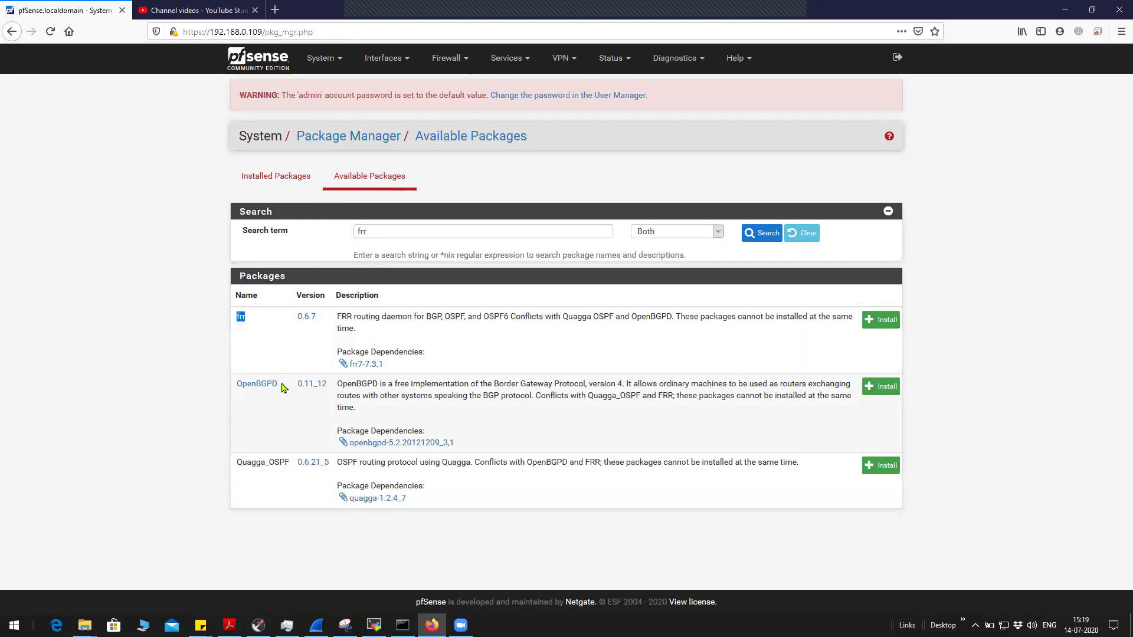
double_click(257, 384)
double_click(262, 462)
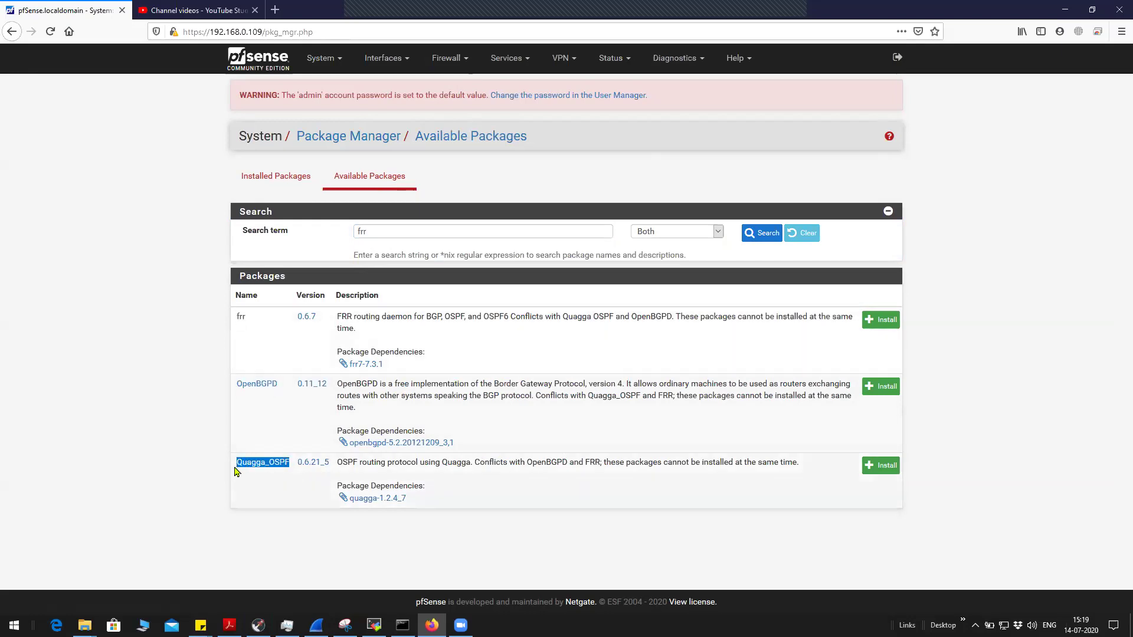
click(186, 417)
double_click(240, 317)
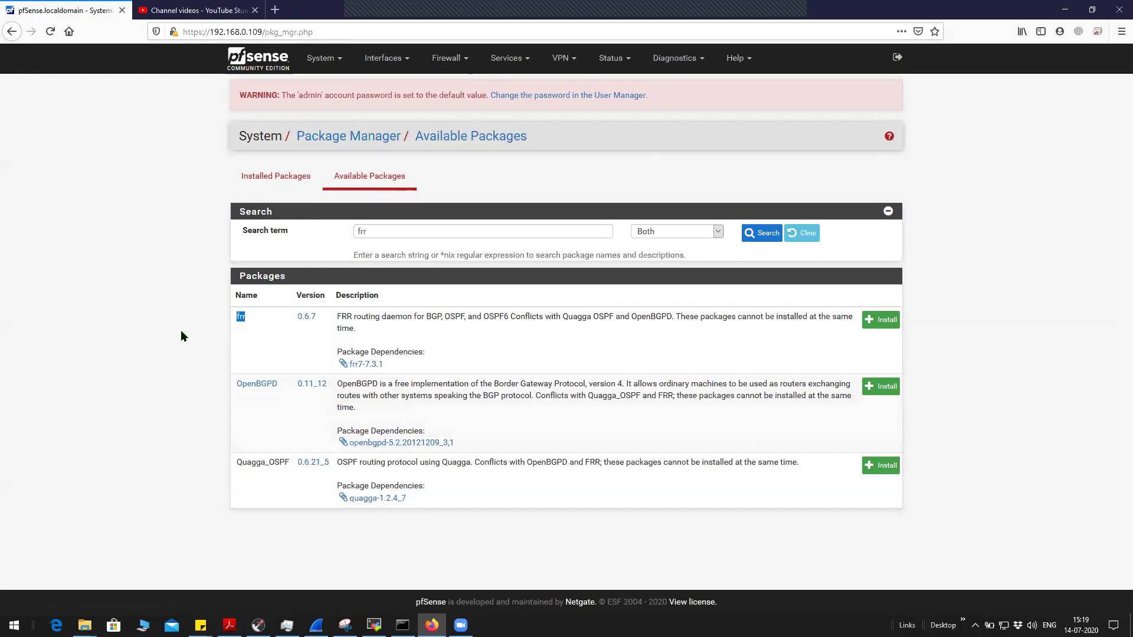
click(221, 335)
double_click(241, 317)
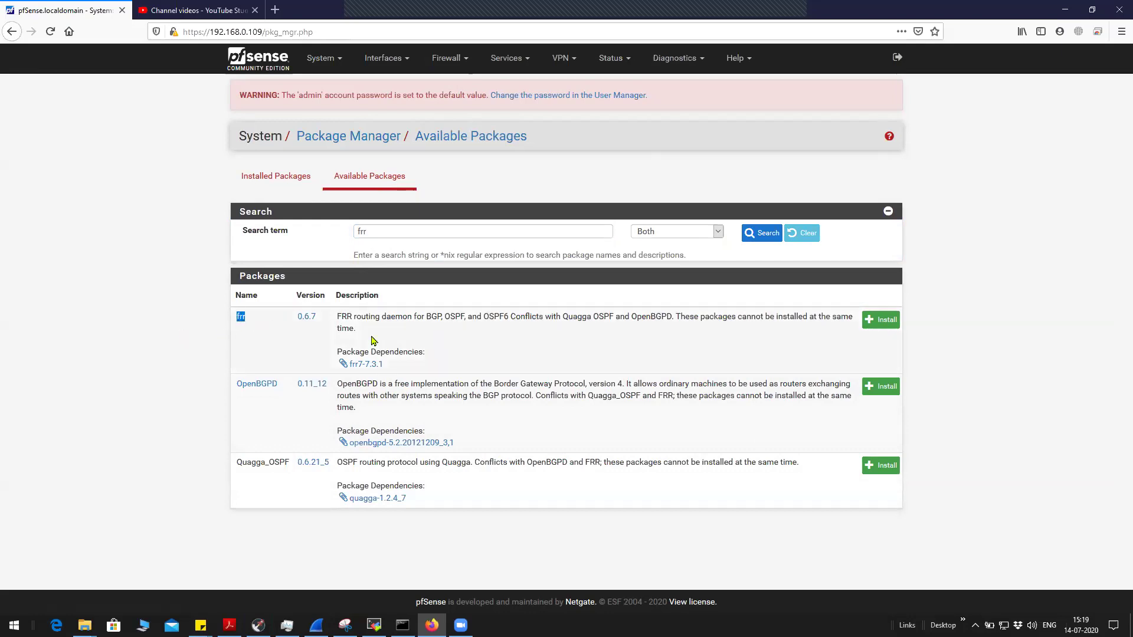
drag(427, 316, 466, 318)
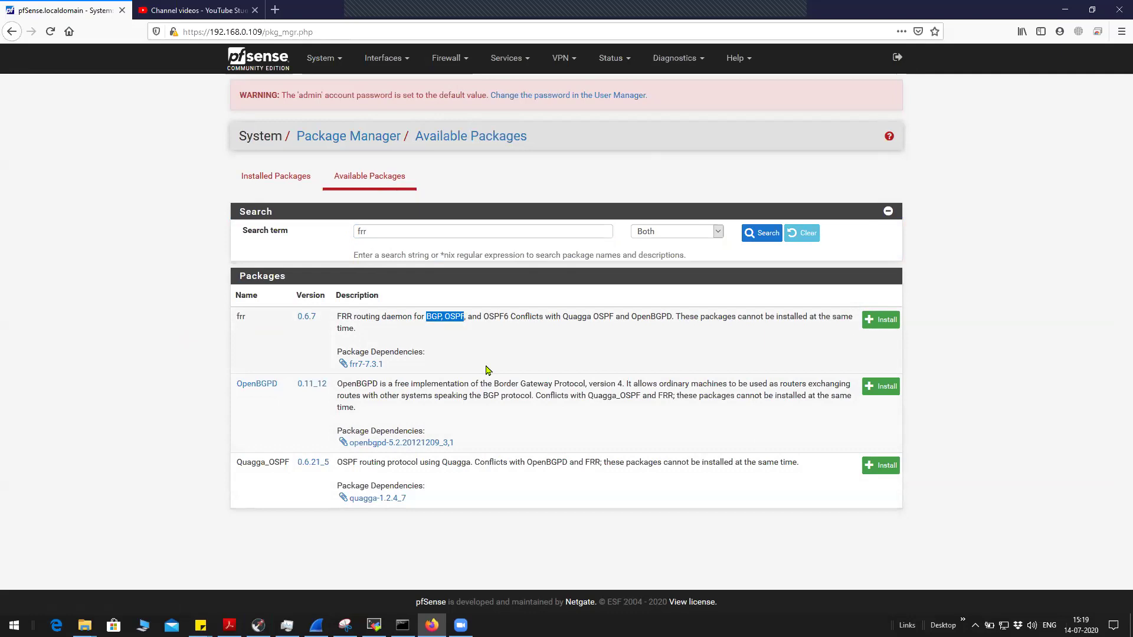
click(474, 340)
double_click(240, 316)
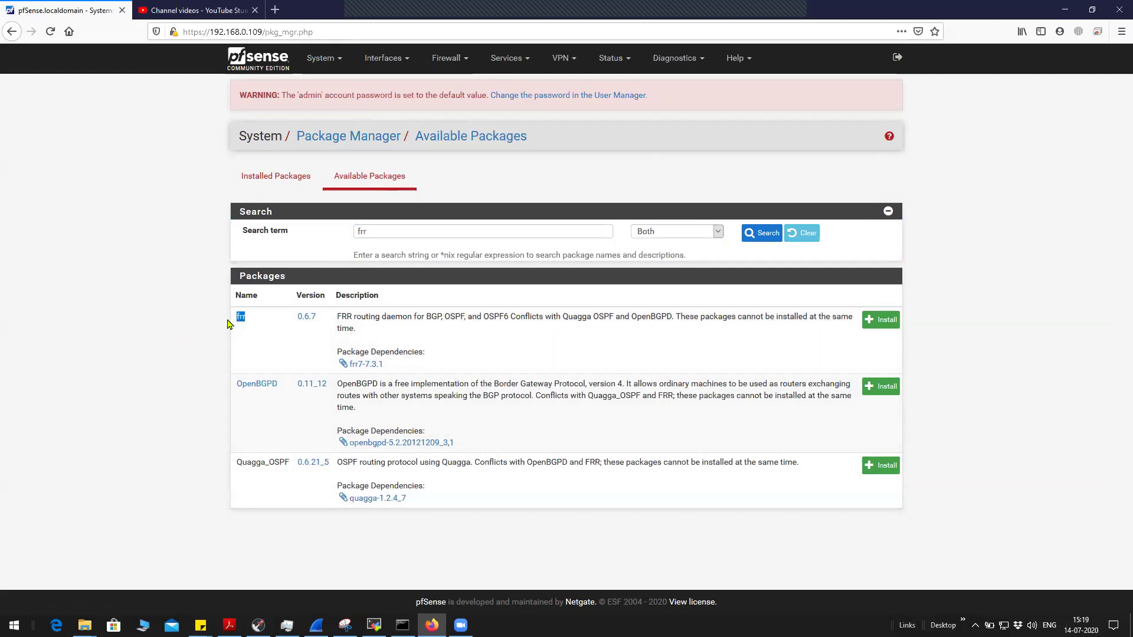
Step: Install and confirm the frr package, then view Installed Packages listing frr 0.6.7
click(121, 288)
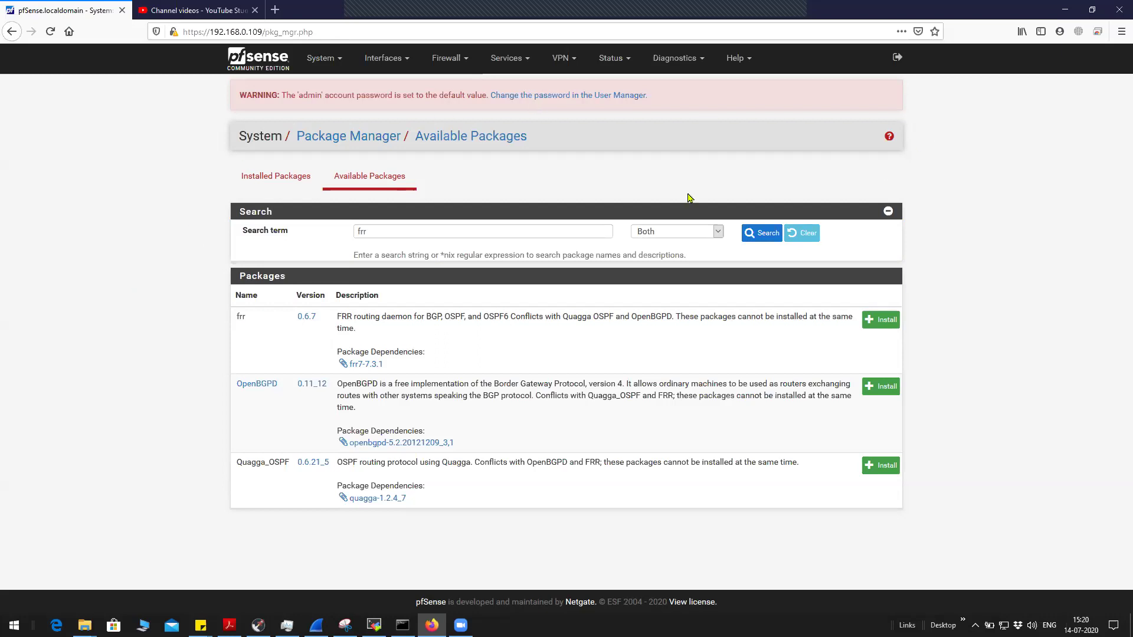
click(498, 64)
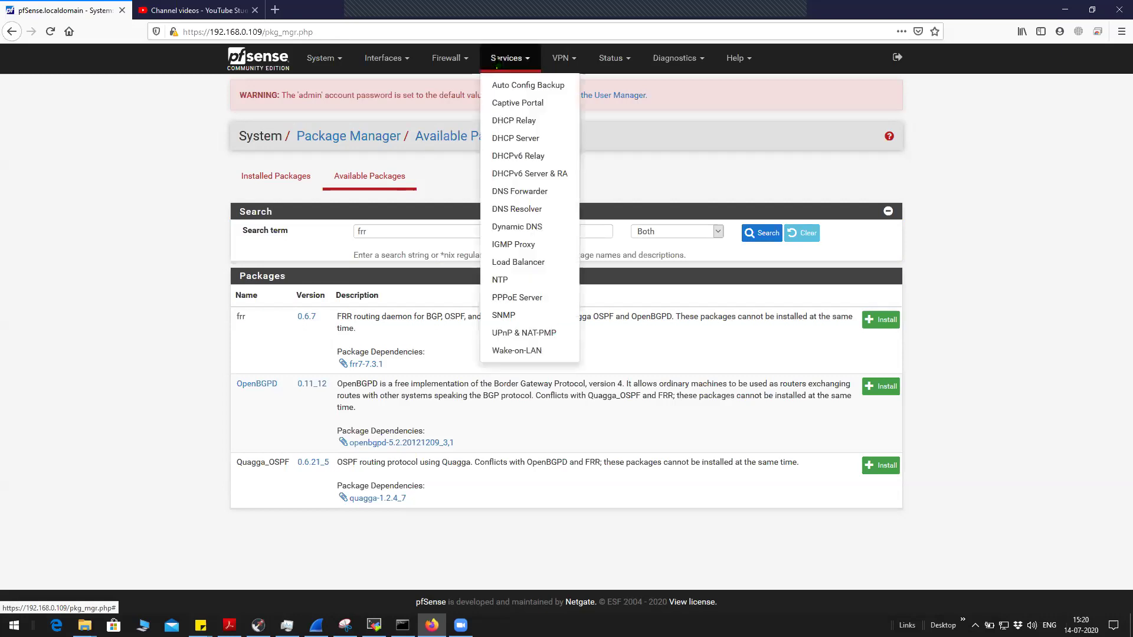
click(920, 371)
click(884, 320)
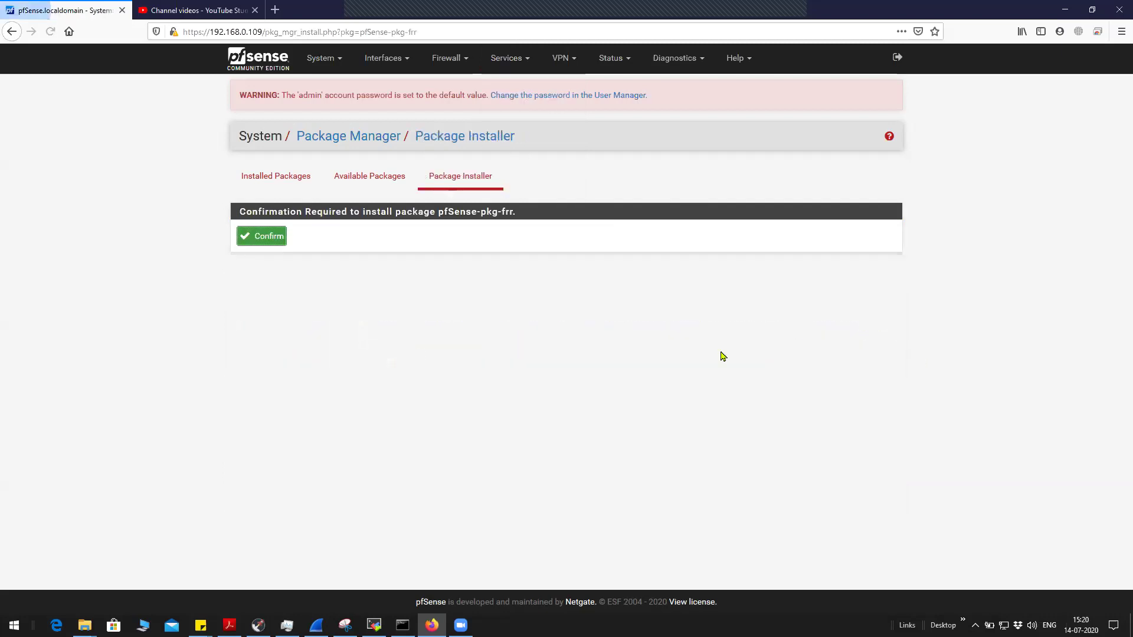
click(266, 242)
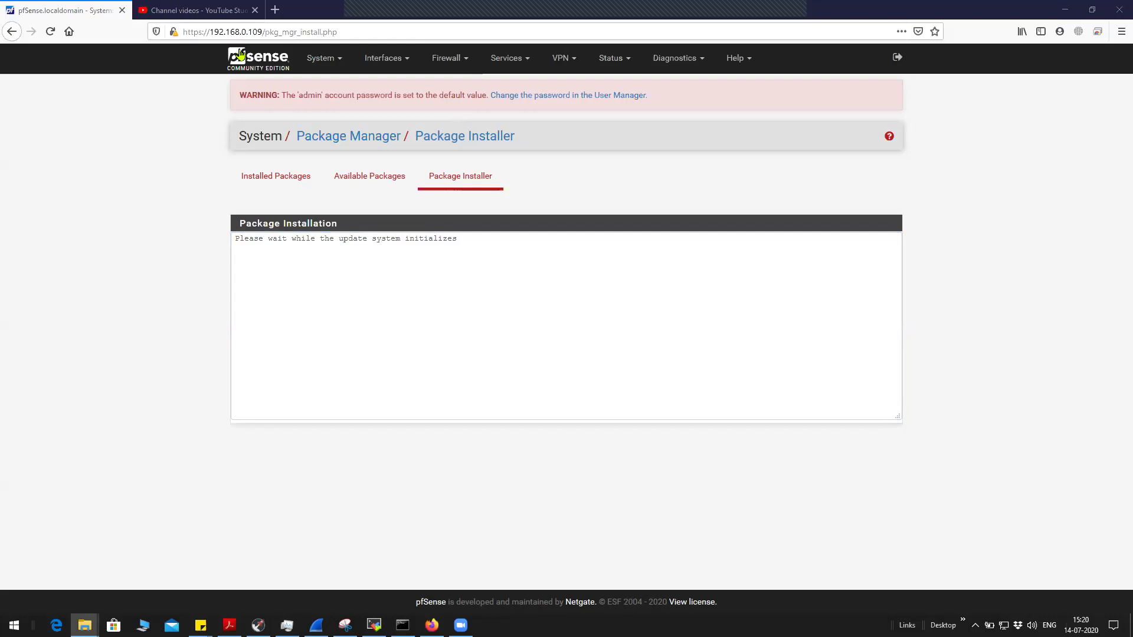
click(366, 176)
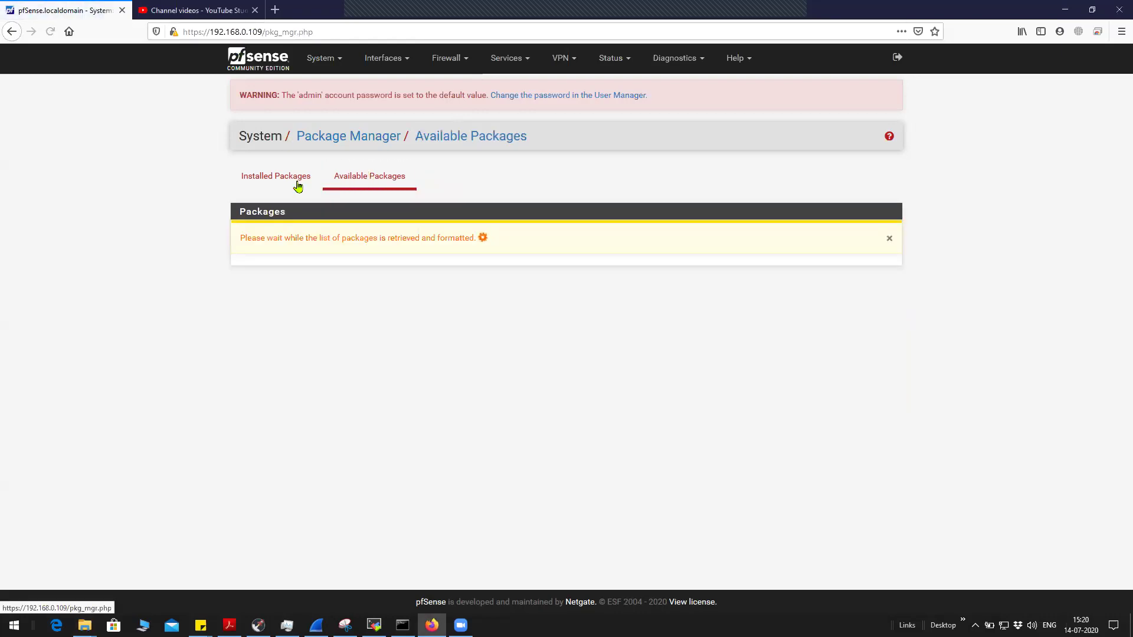
click(276, 176)
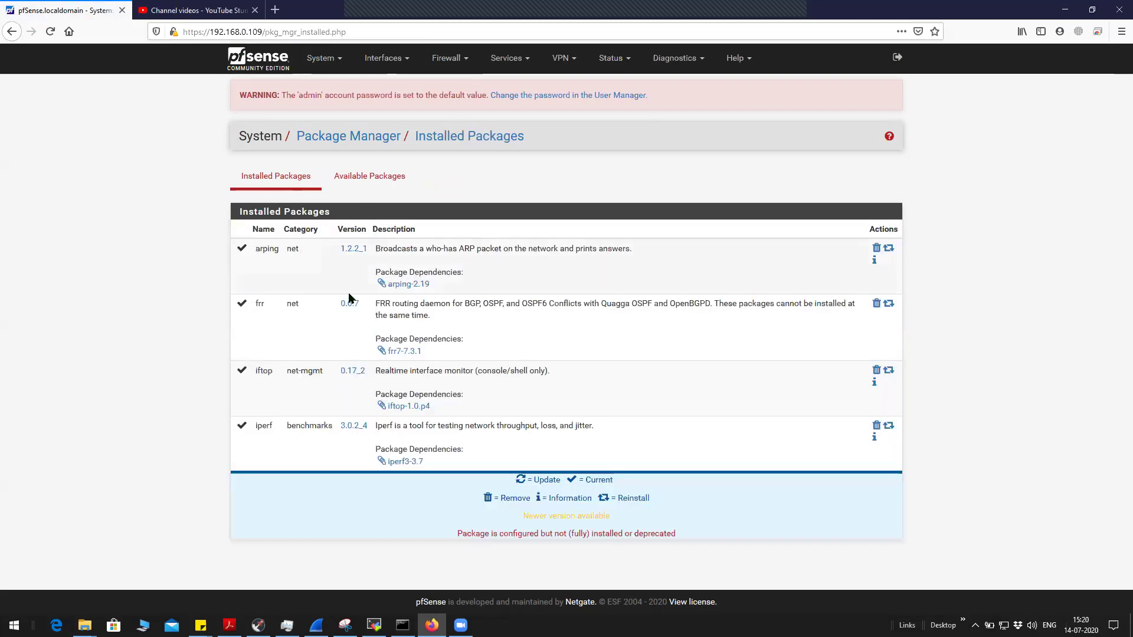
Step: Search Available Packages for 'frr', which finds only OpenBGPD and Quagga_OSPF, then return to the Dashboard
double_click(259, 304)
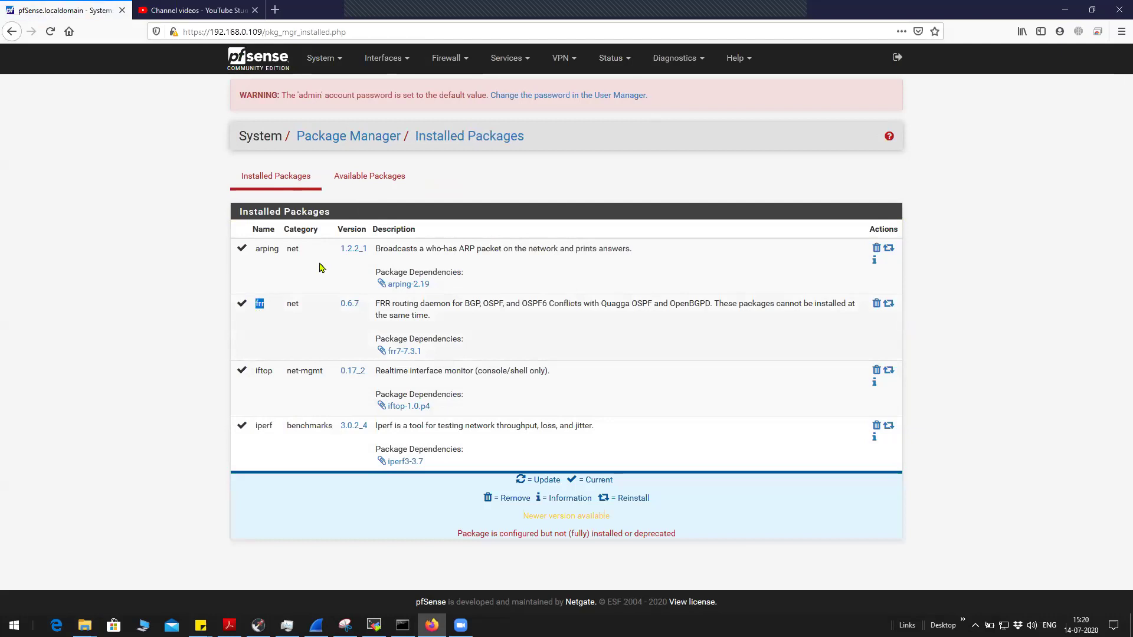
click(369, 176)
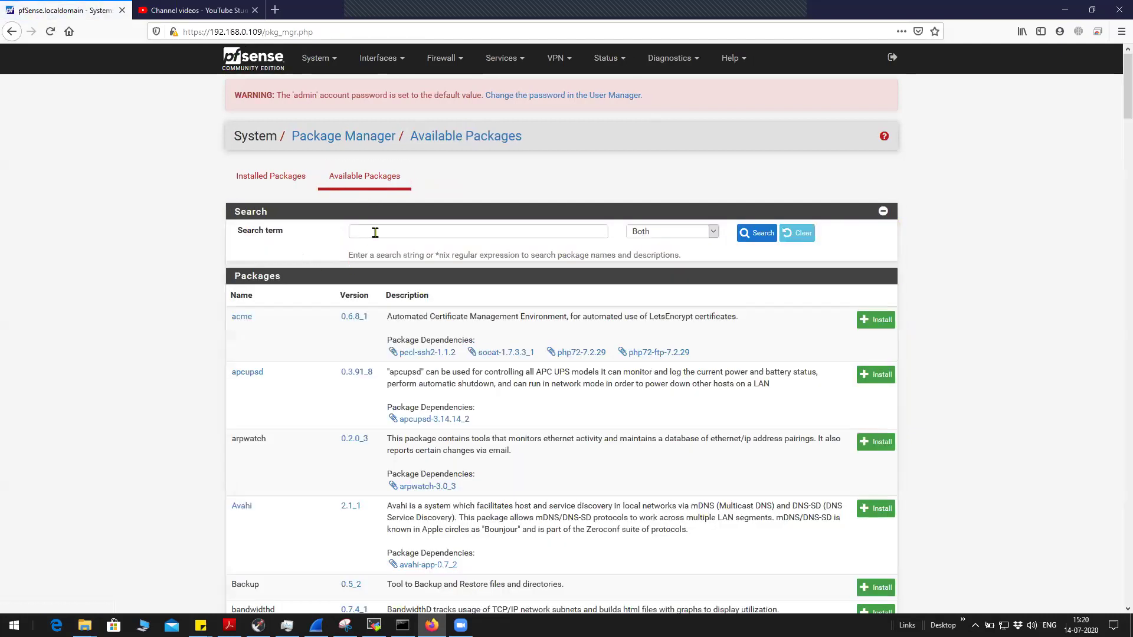
click(375, 232)
text(frr)
key(Return)
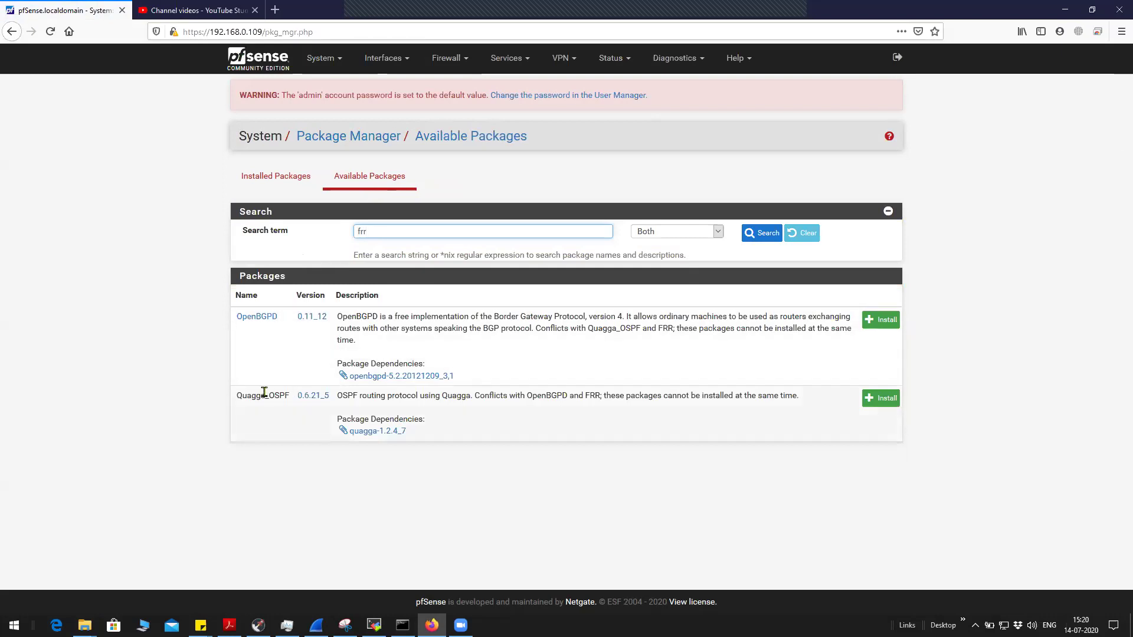
click(263, 176)
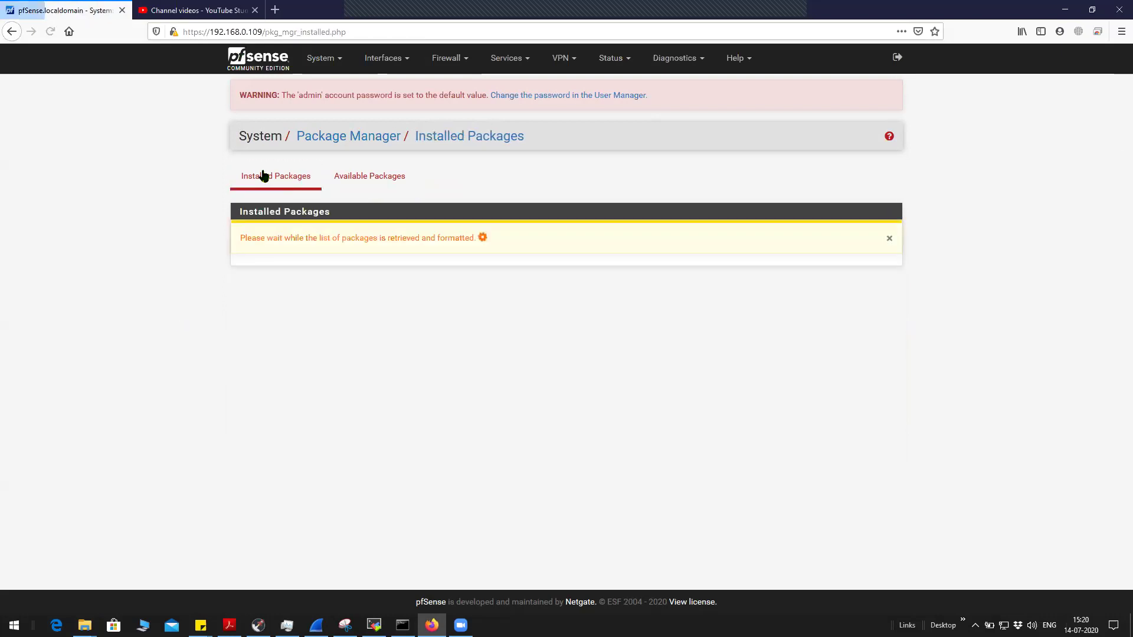
click(263, 72)
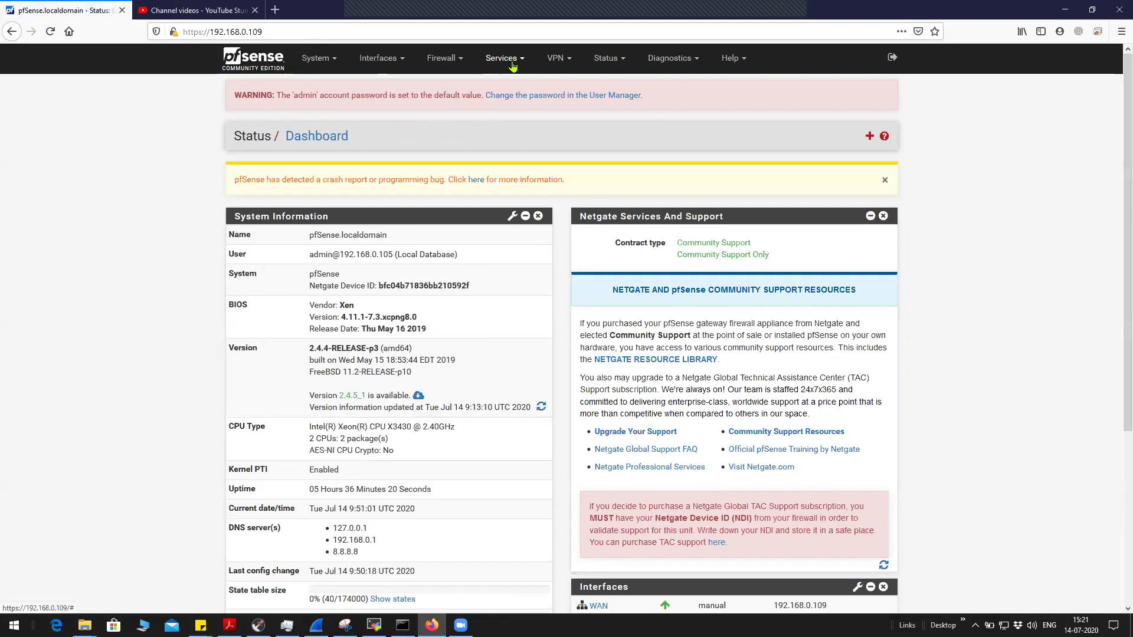
click(505, 57)
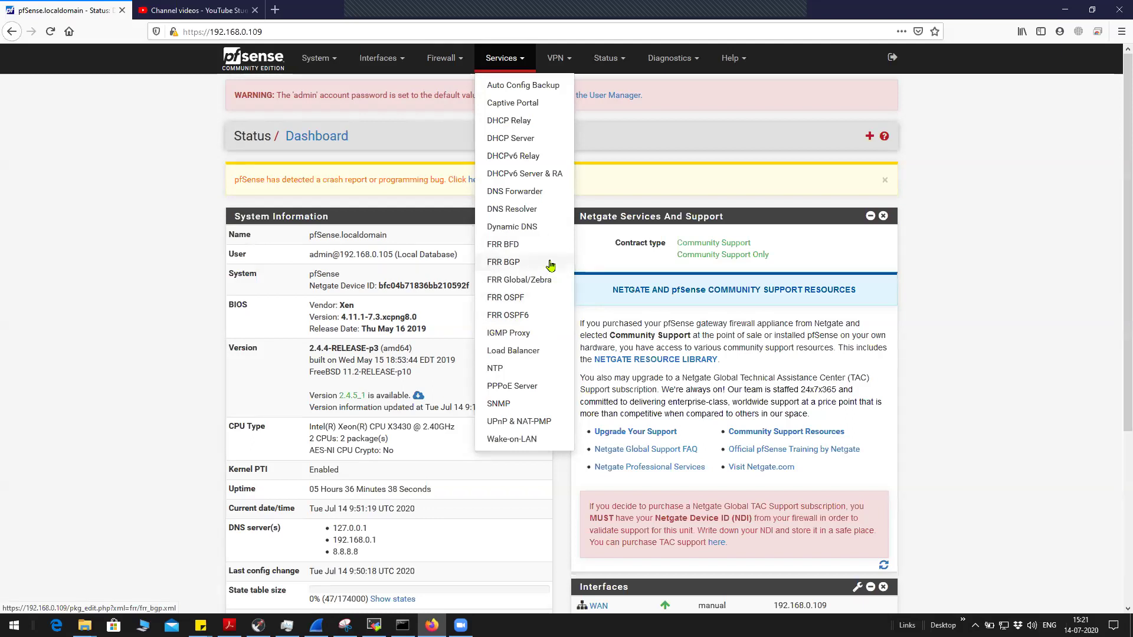
click(965, 233)
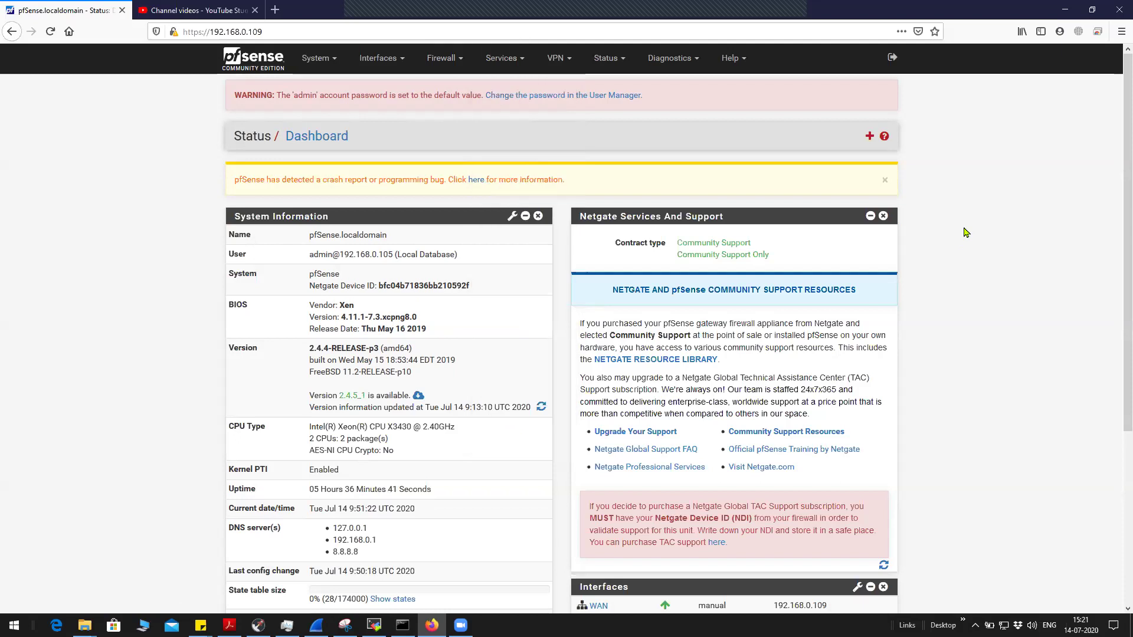